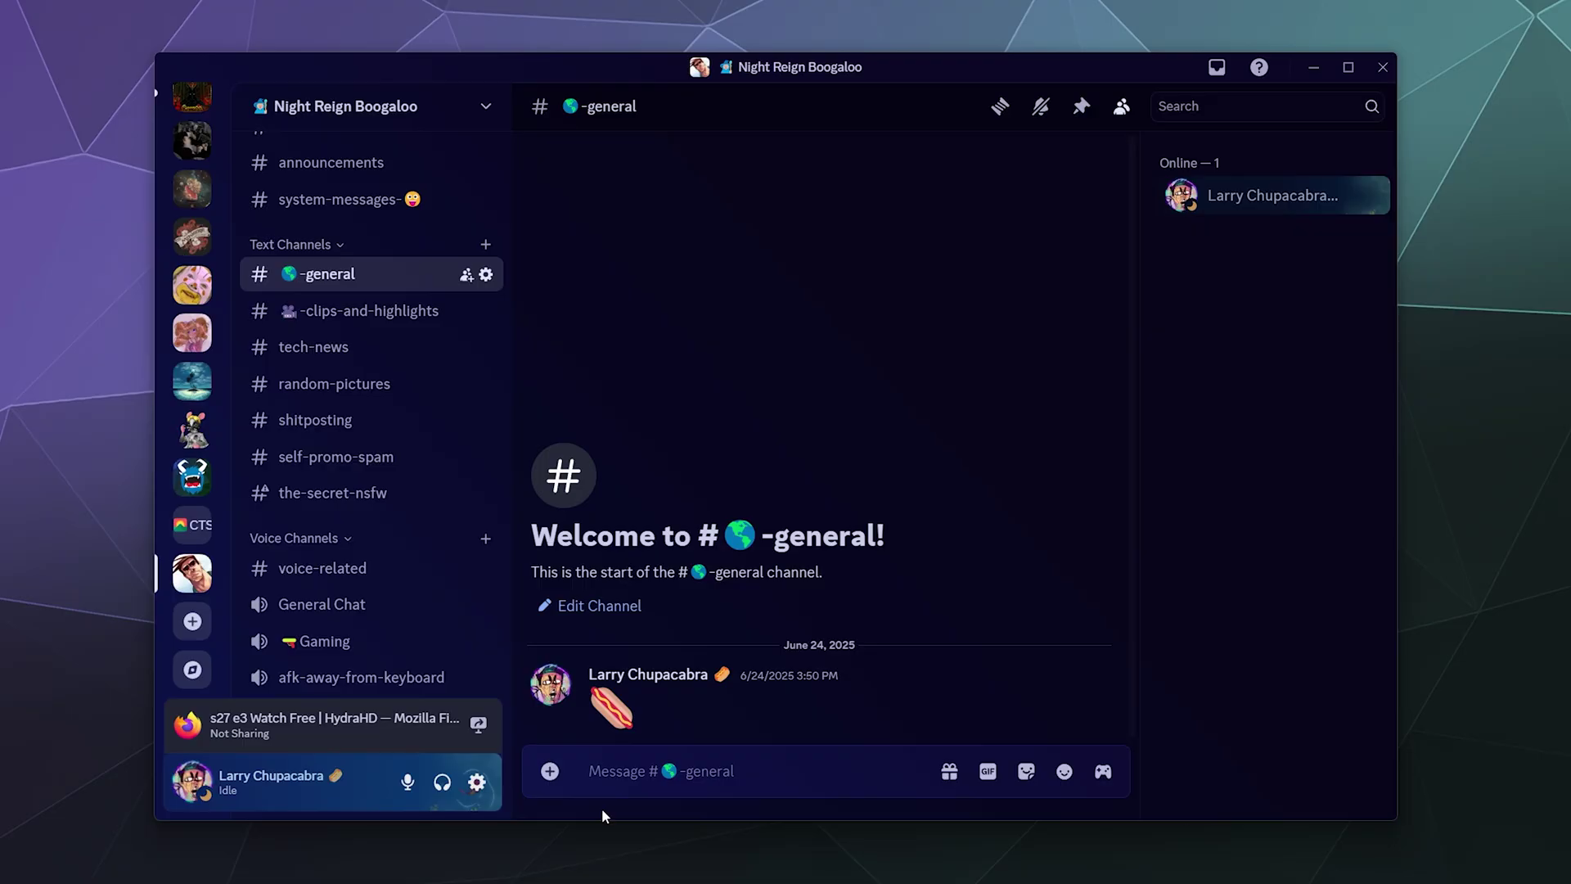
Step: Open the Authorized Apps page in the user settings
left_click(477, 783)
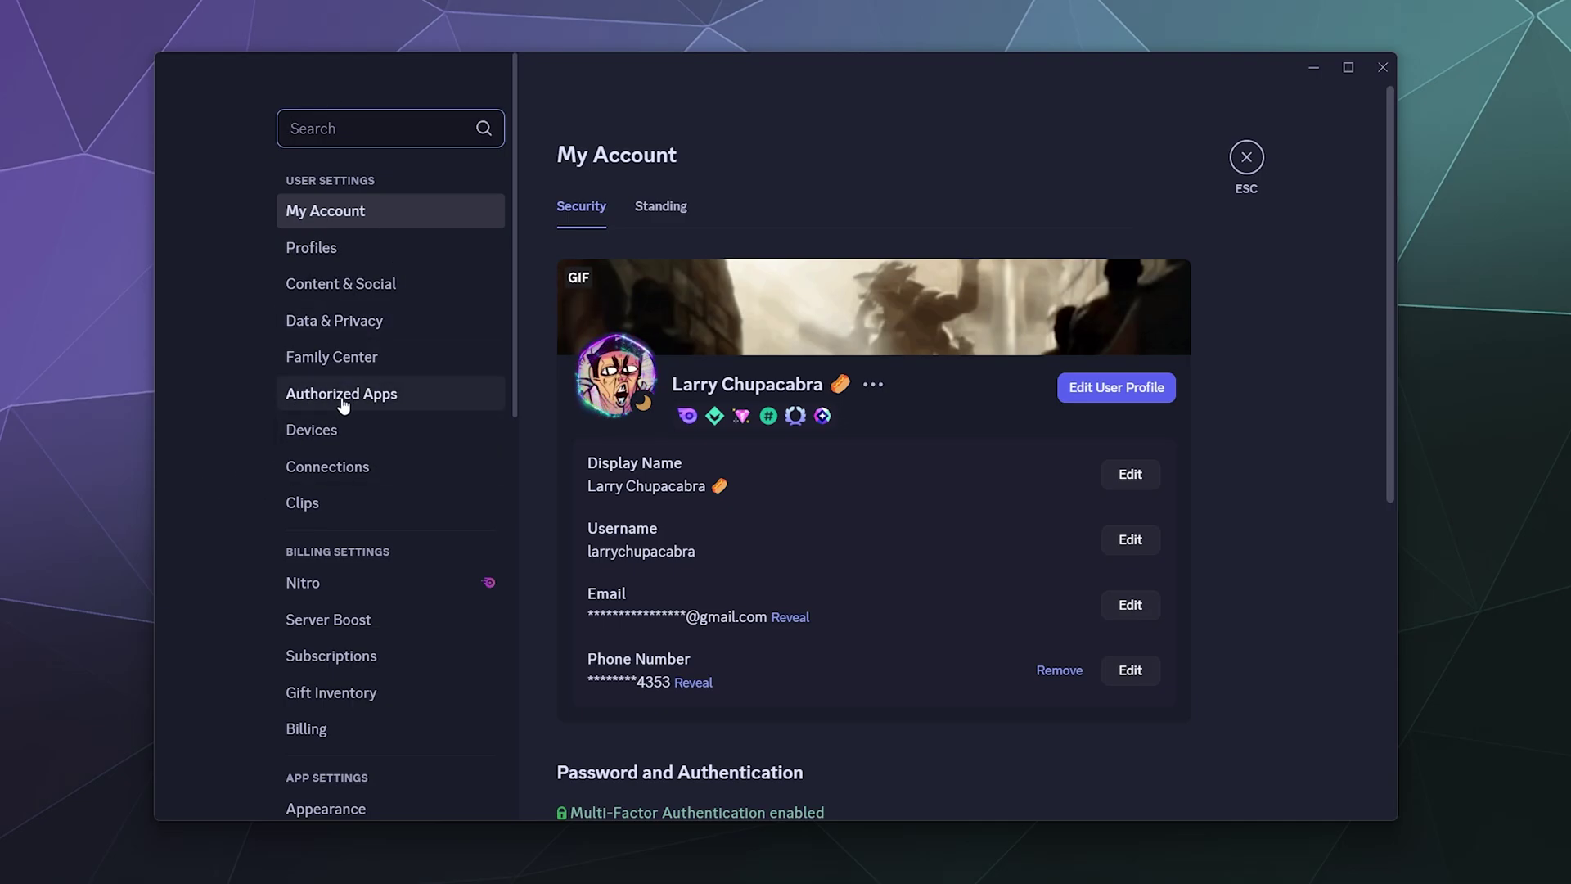
left_click(385, 406)
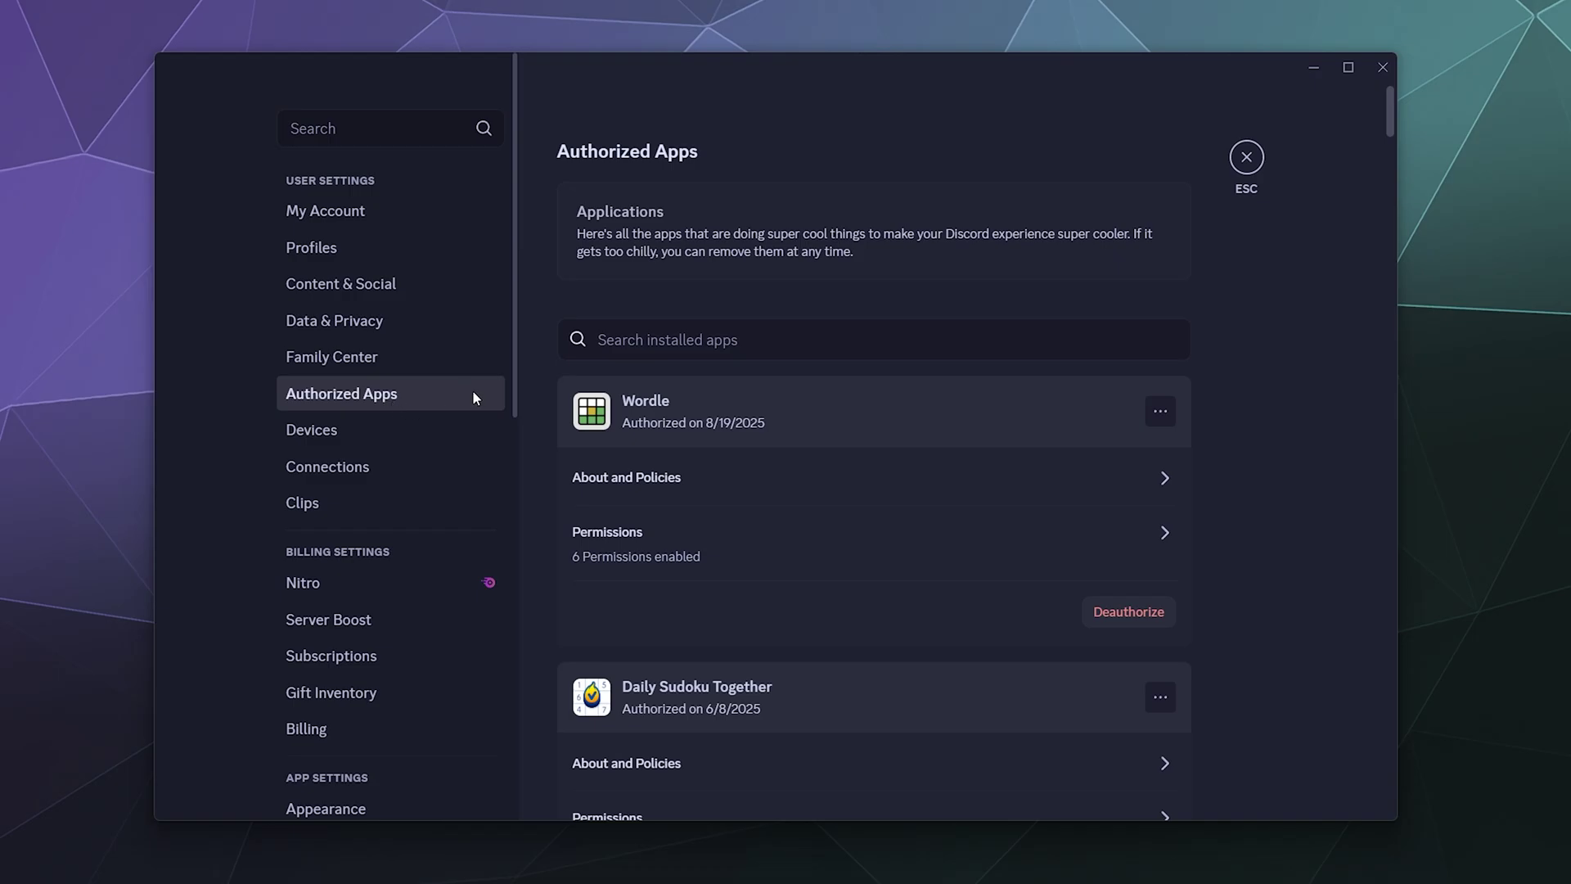
Step: Review Daily Sudoku Together's permissions and its About and Policies text, and deauthorize the app
scroll(676, 409, "down", 2)
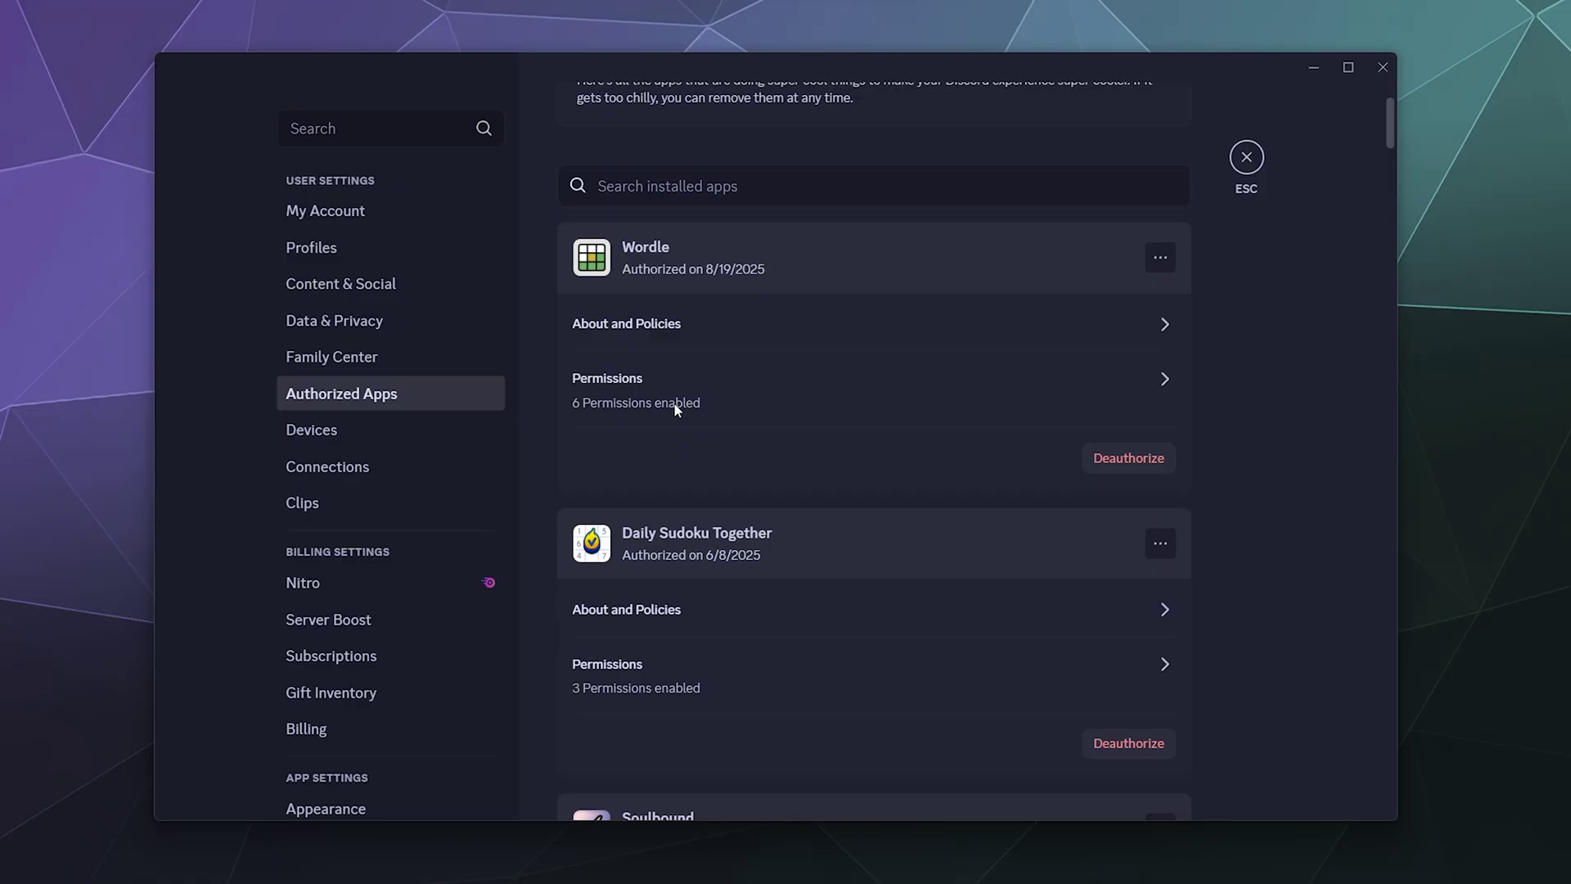
scroll(676, 409, "down", 3)
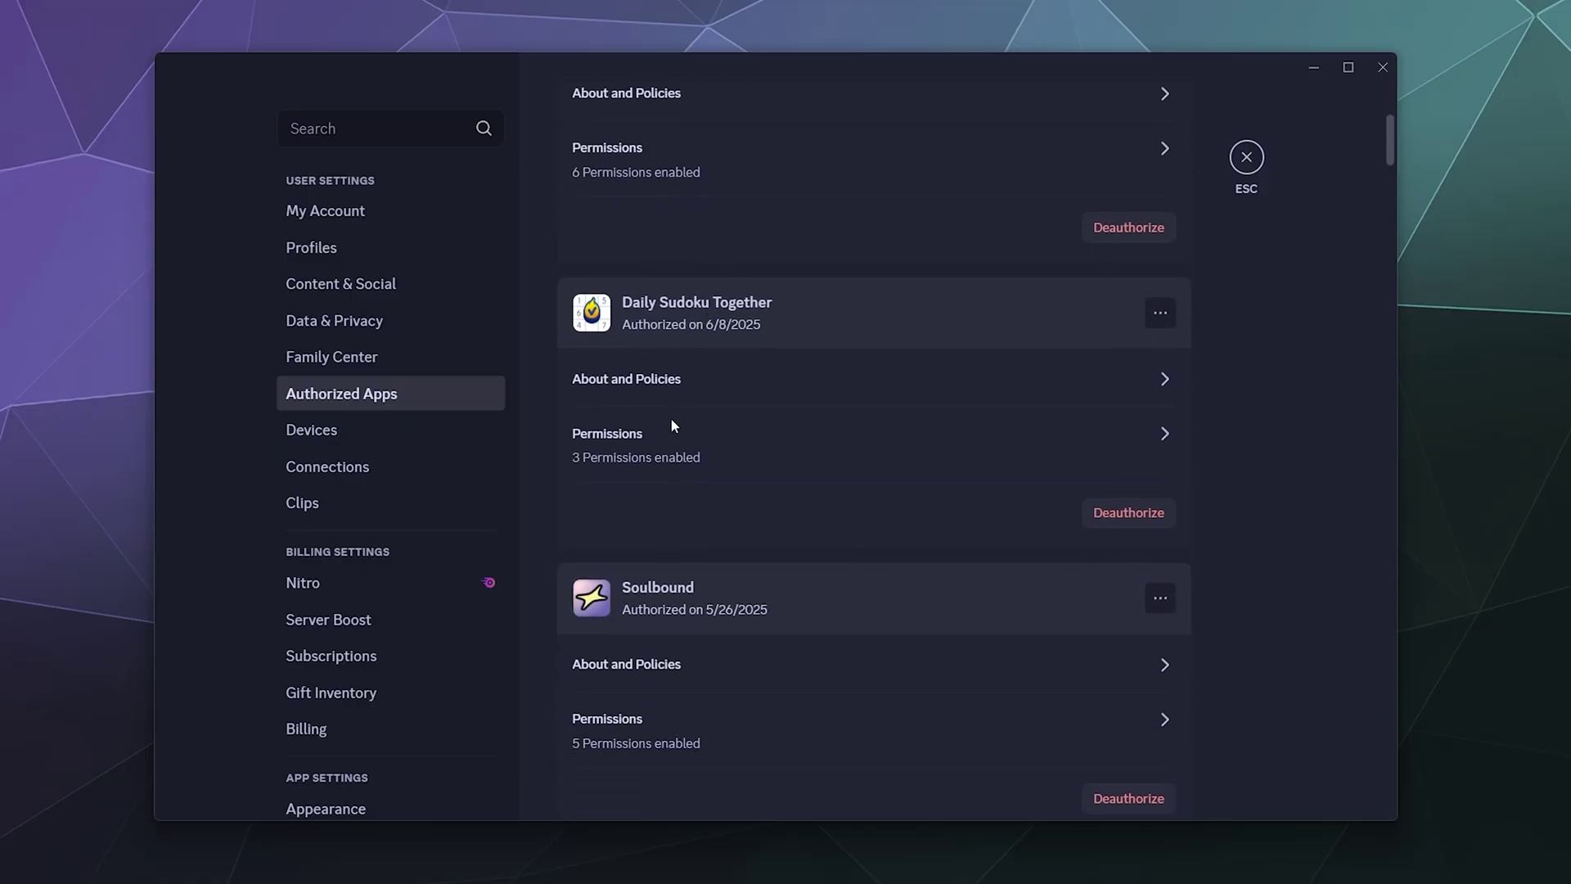
left_click(1168, 442)
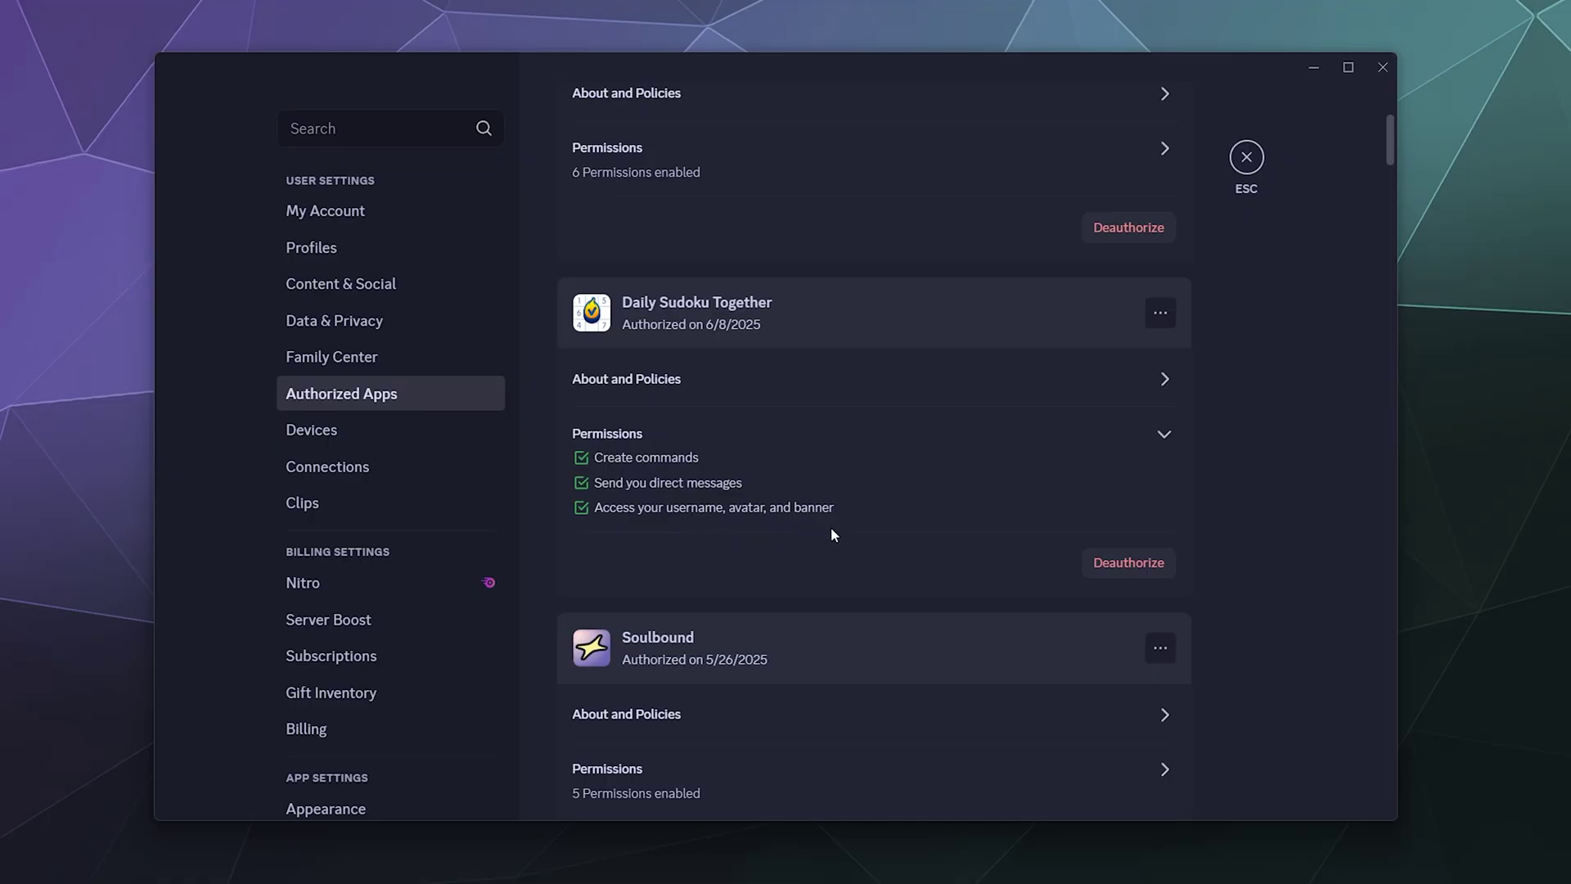
left_click(931, 379)
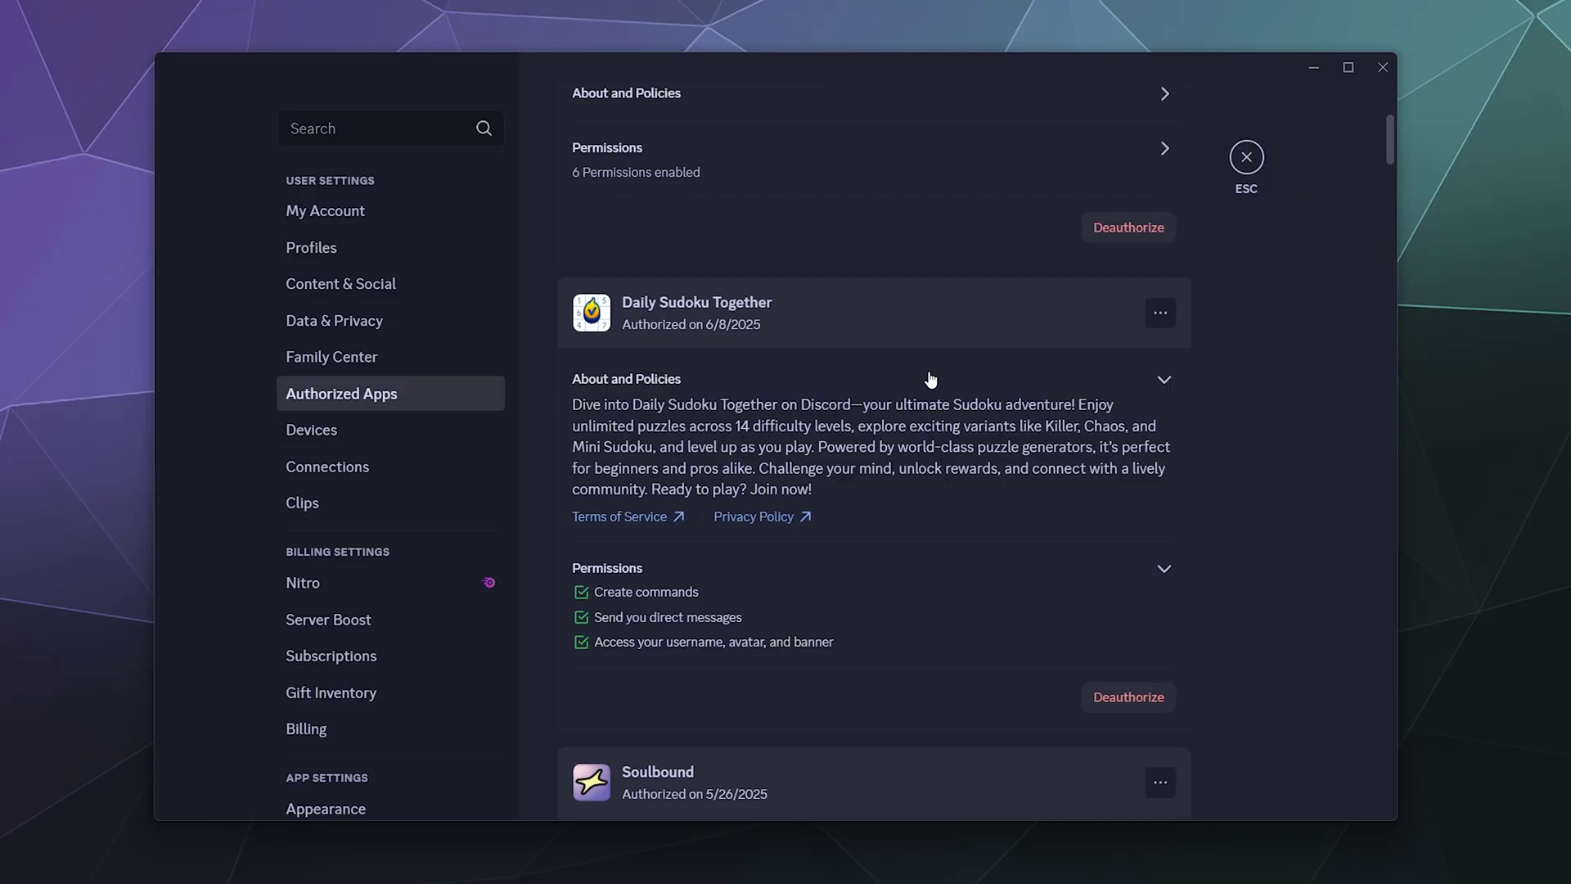
left_click(931, 379)
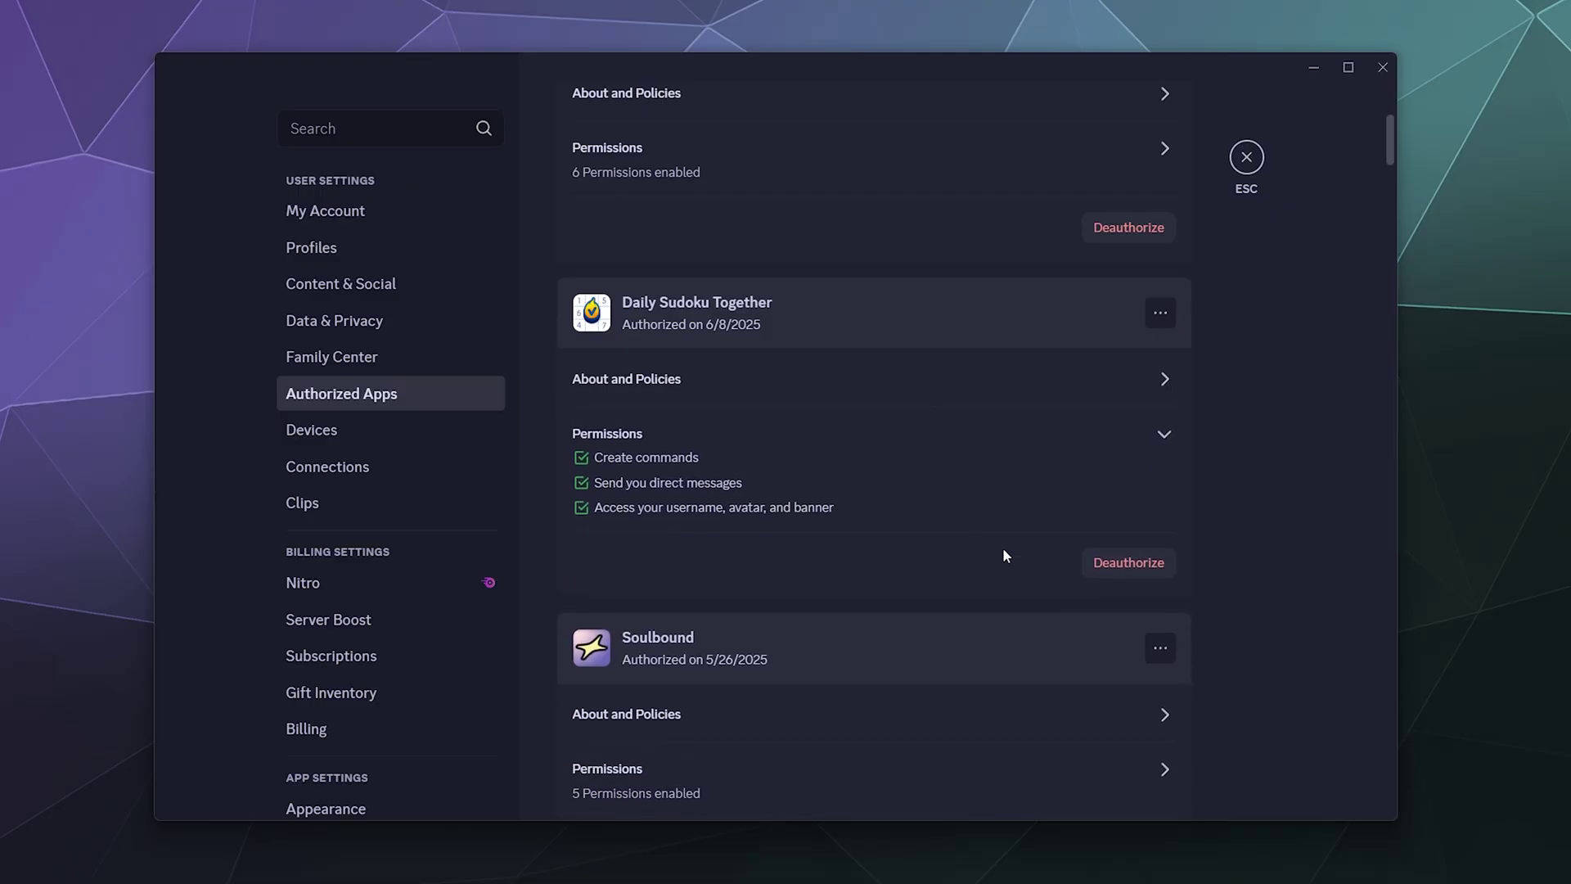
left_click(1106, 568)
left_click(956, 484)
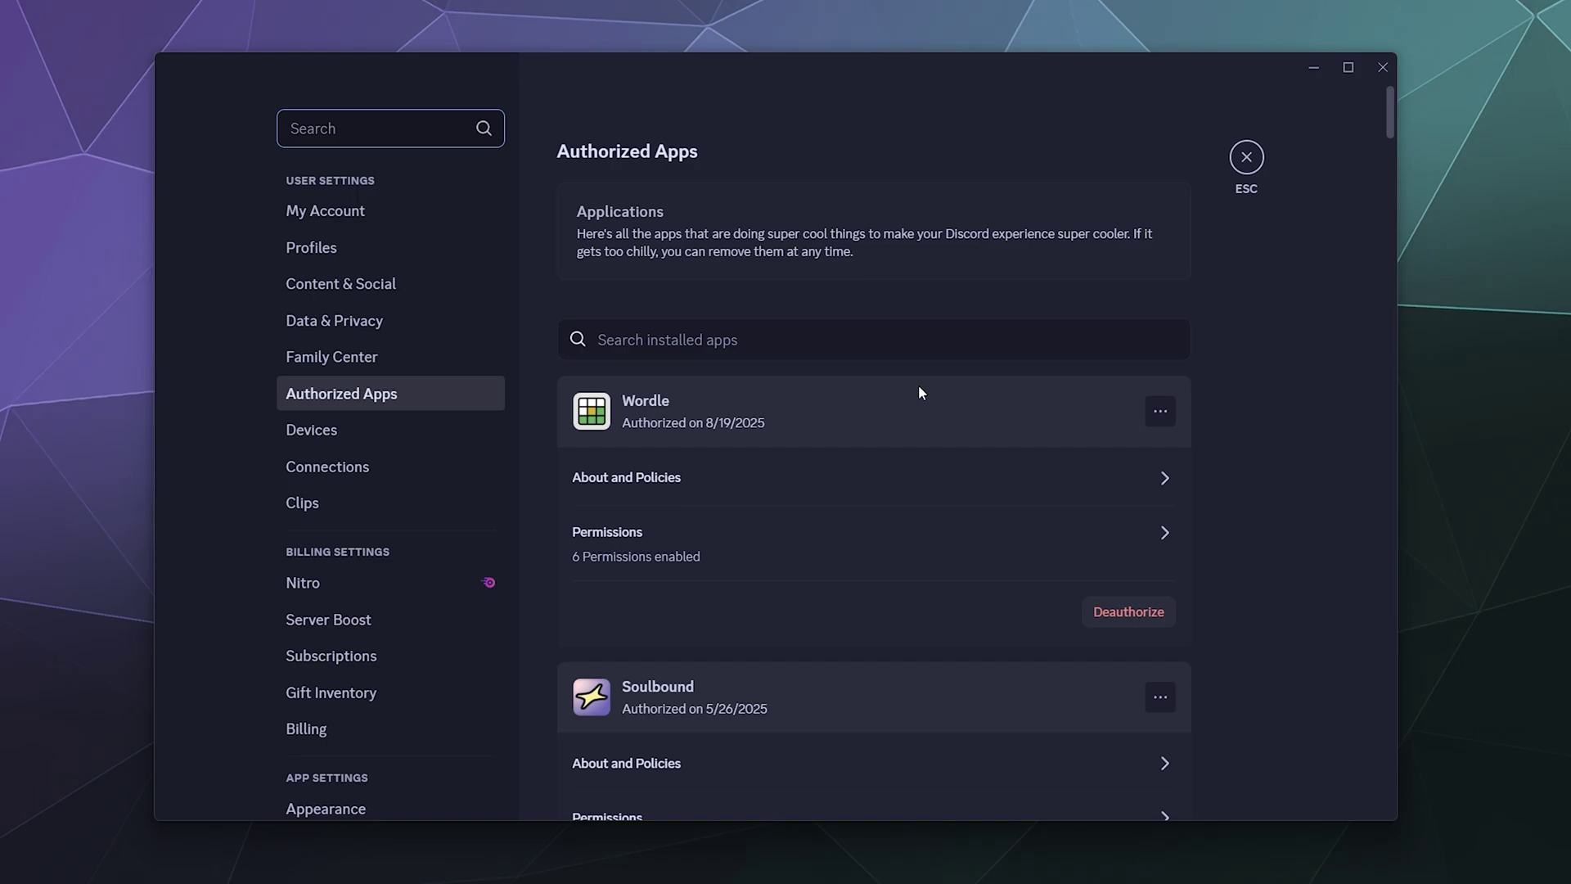
Step: Review the permissions granted to Soulbound and deauthorize the app, confirming the disconnection
scroll(918, 386, "down", 3)
scroll(918, 392, "down", 2)
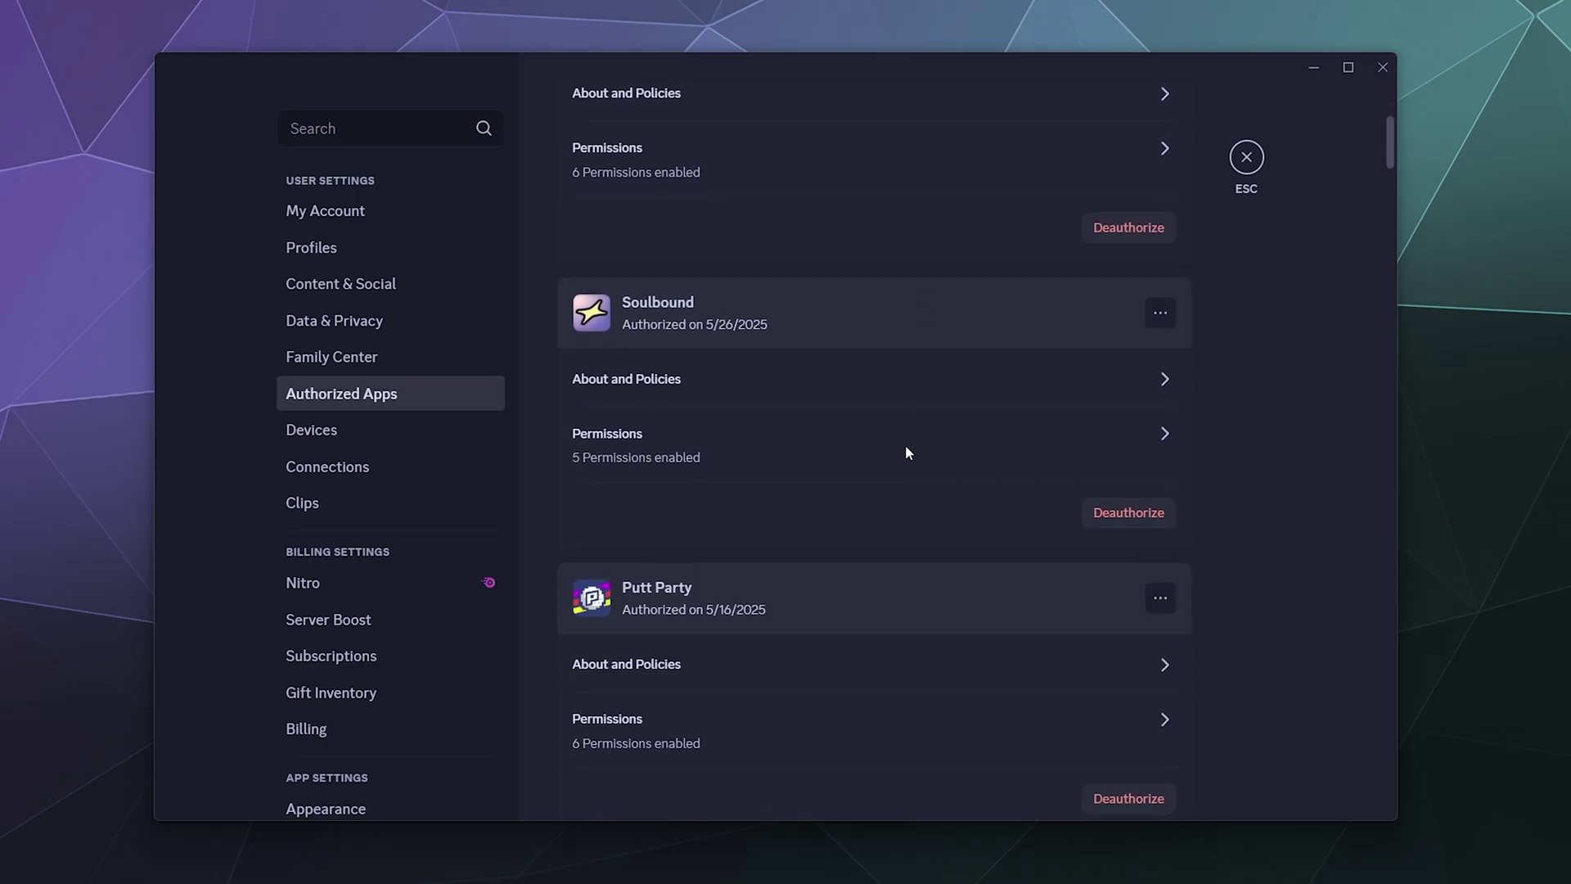
left_click(1141, 437)
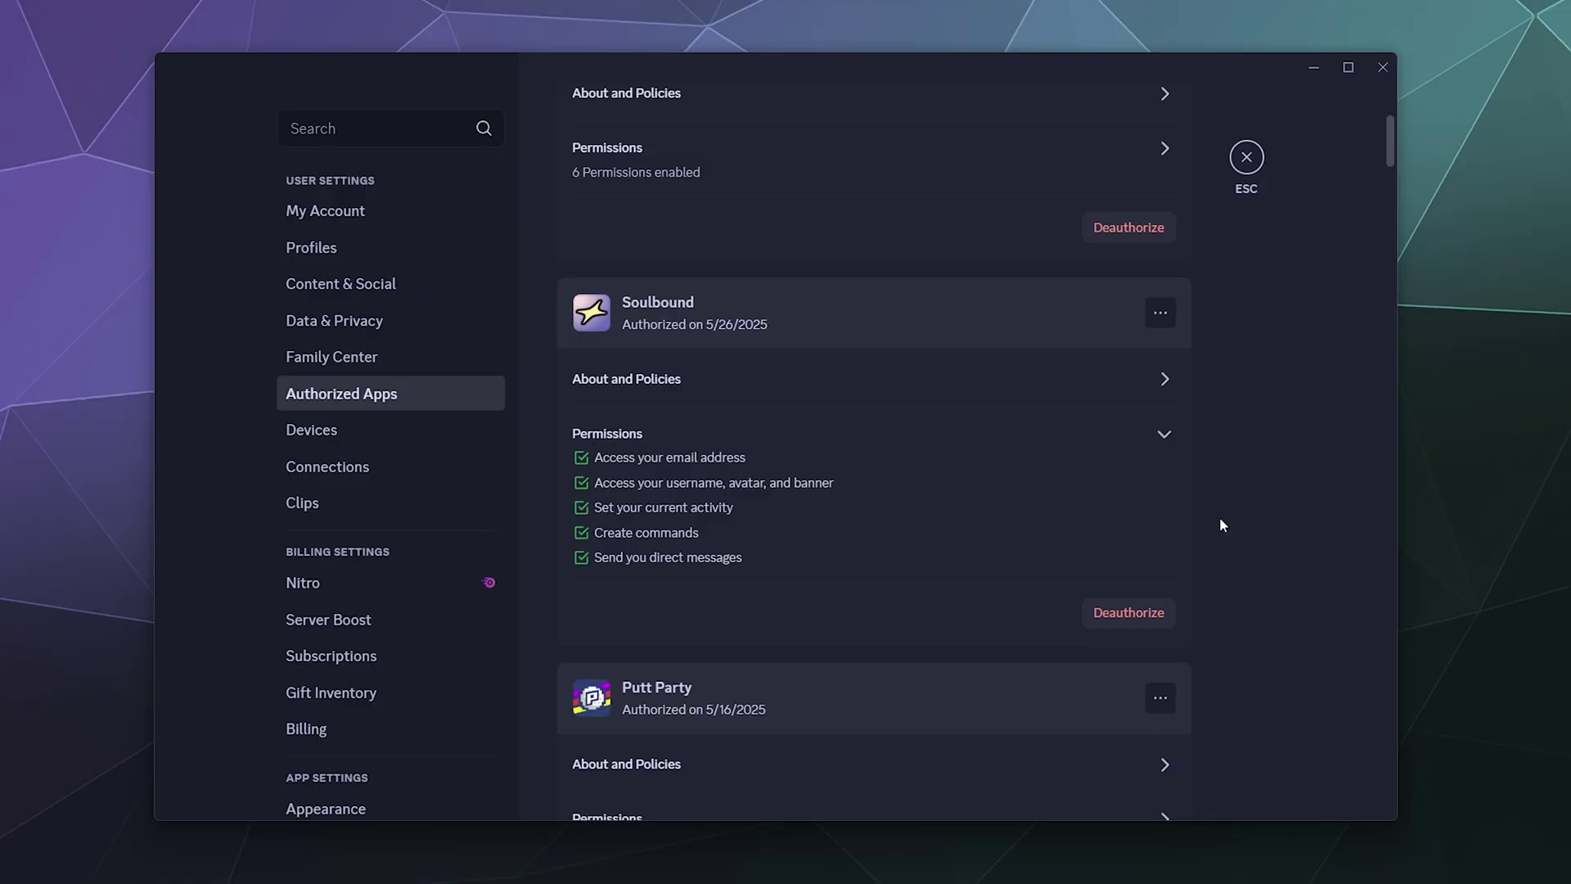
left_click(1156, 614)
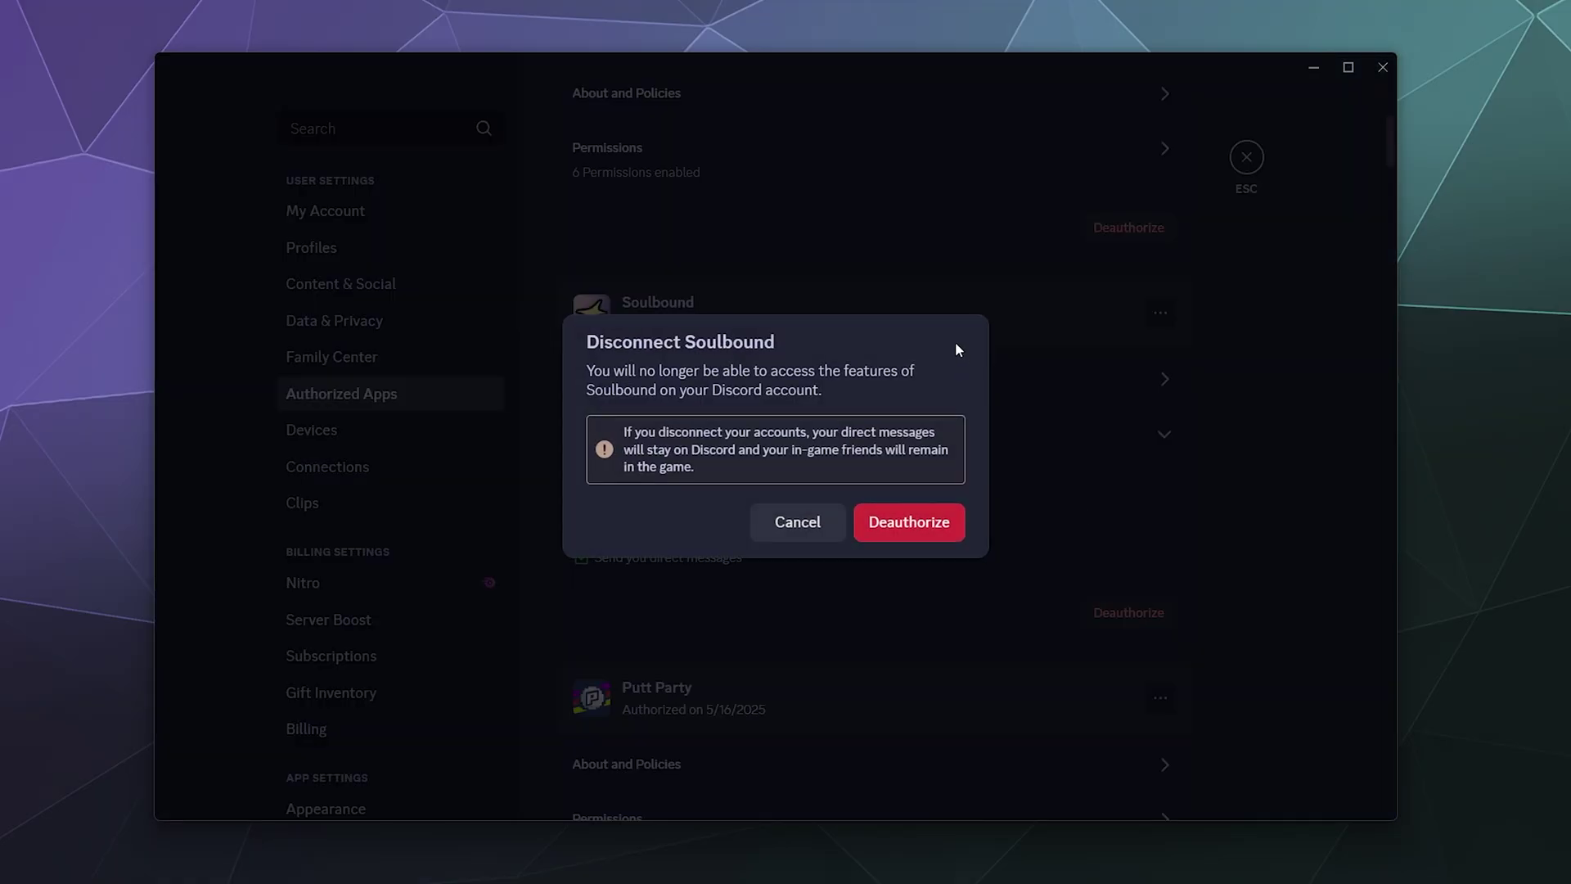
left_click(921, 526)
Step: Review the permissions granted to Putt Party and deauthorize the app
scroll(793, 478, "down", 4)
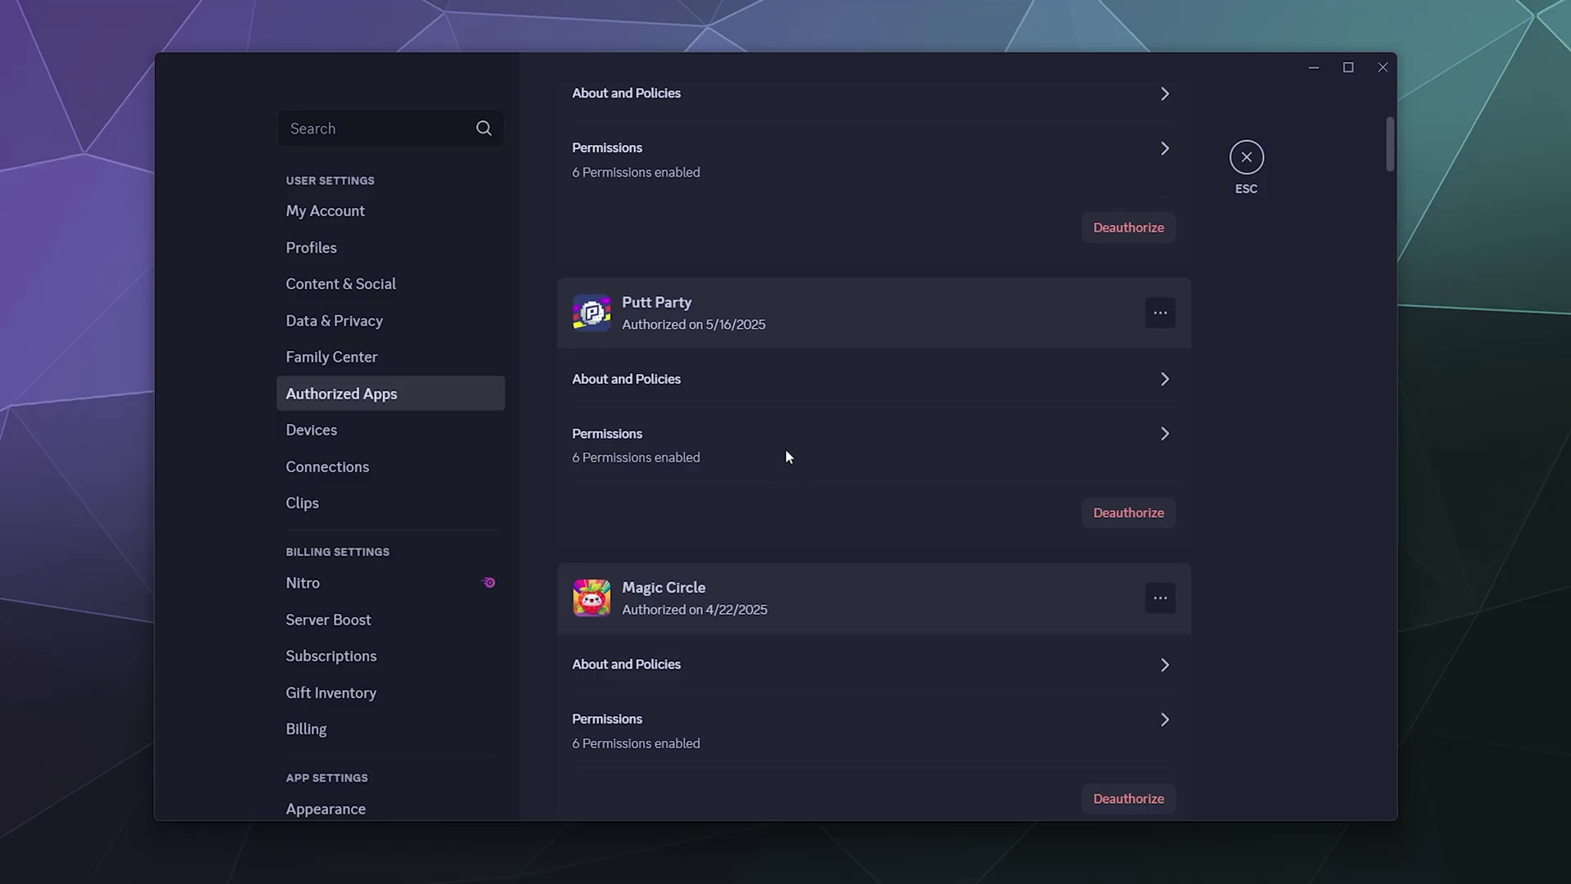
left_click(1136, 438)
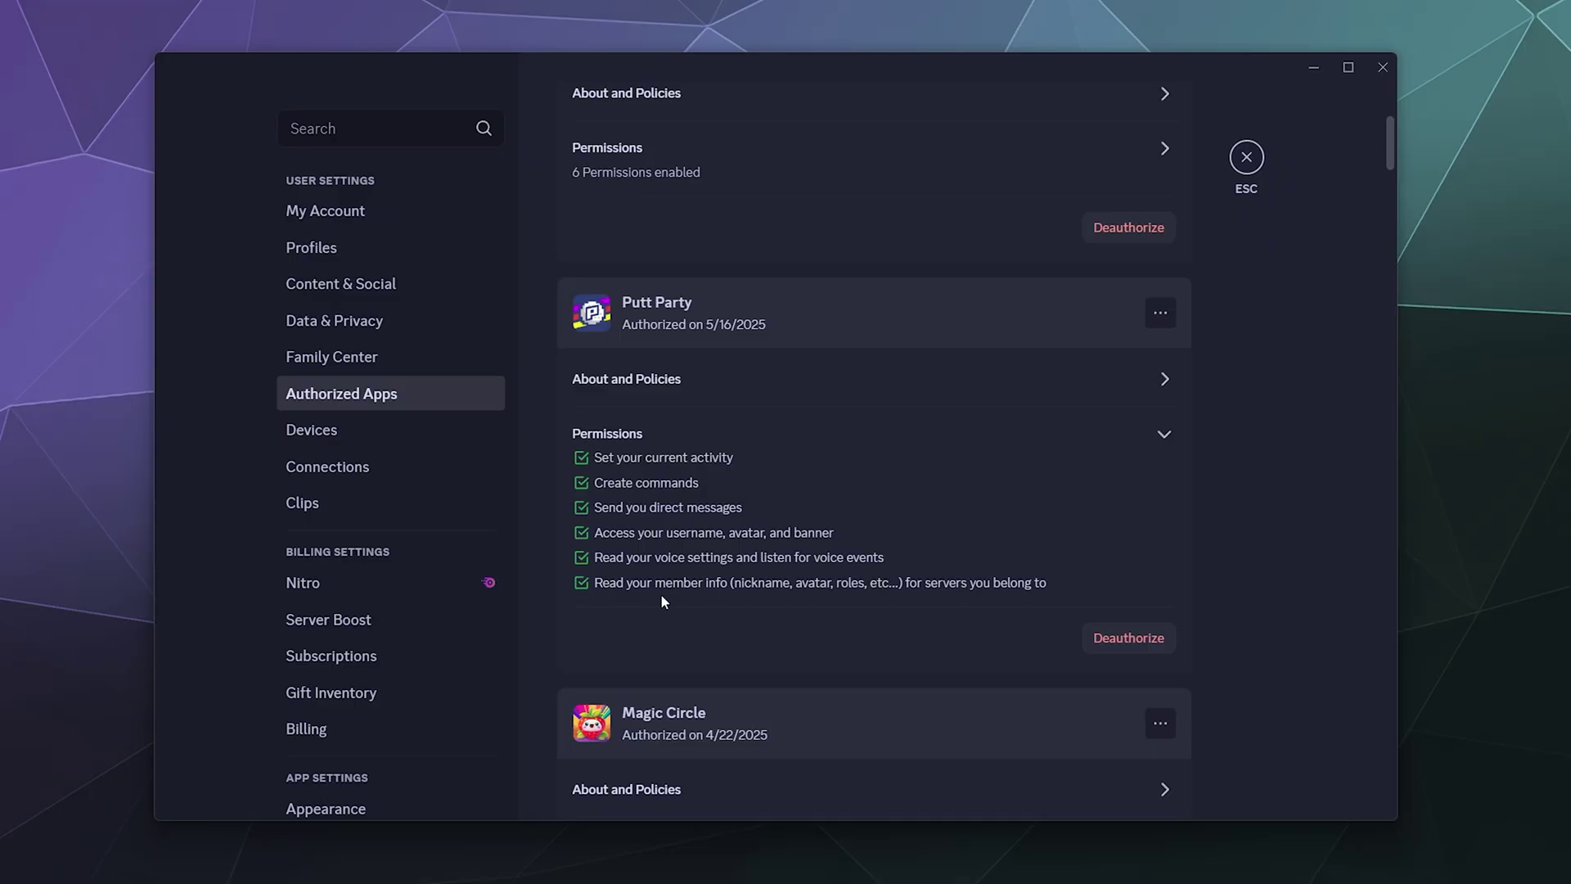
left_click(1126, 636)
left_click(882, 483)
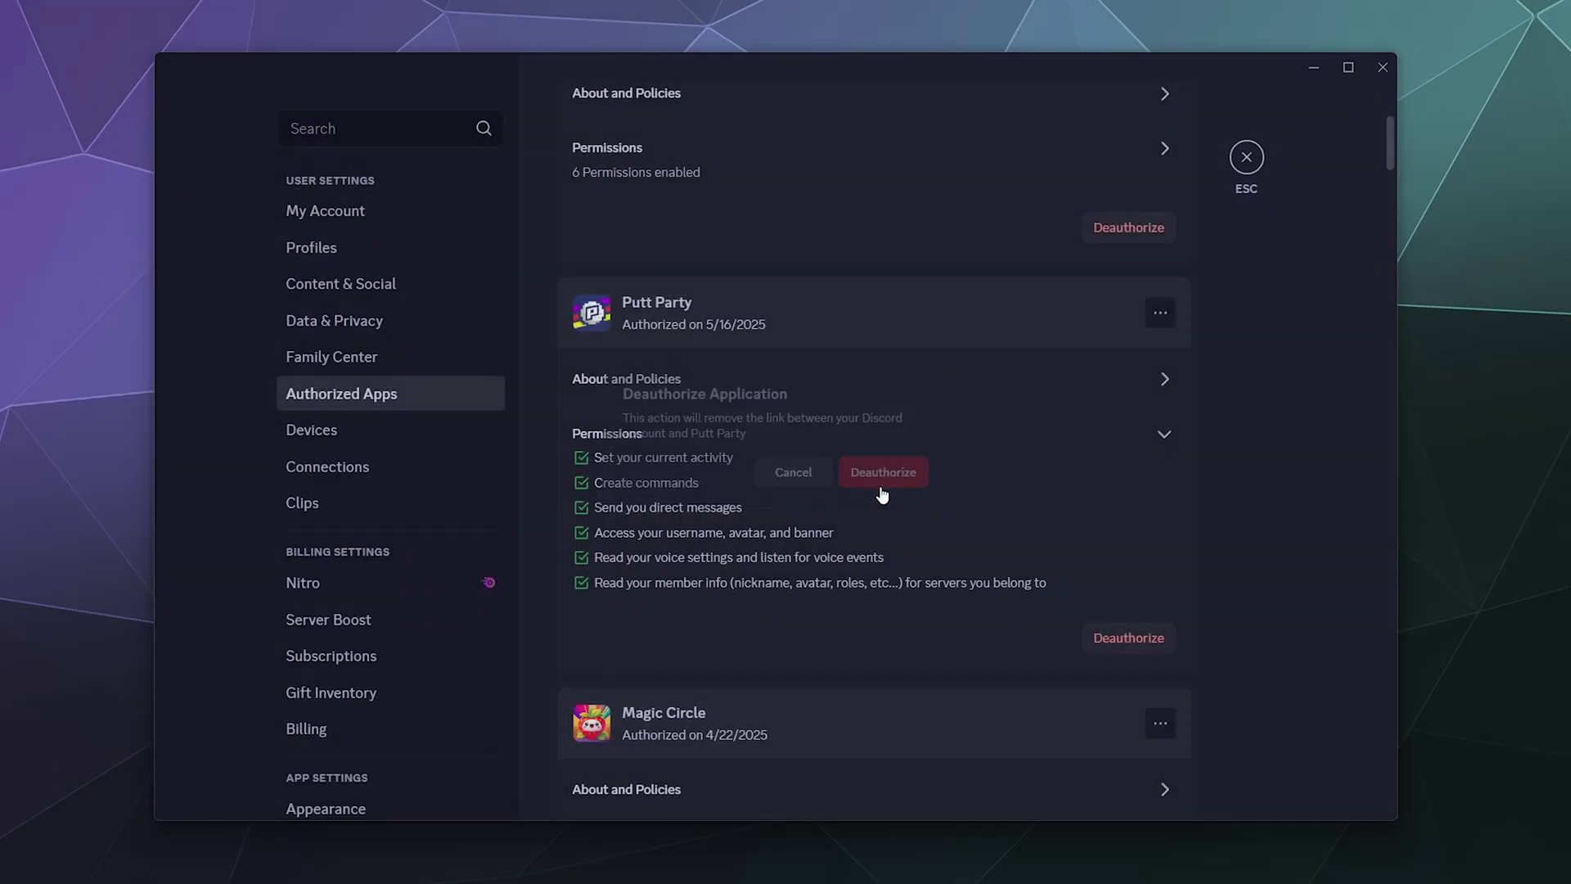
Step: Review the permissions granted to Magic Circle and deauthorize the app
scroll(856, 386, "up", 5)
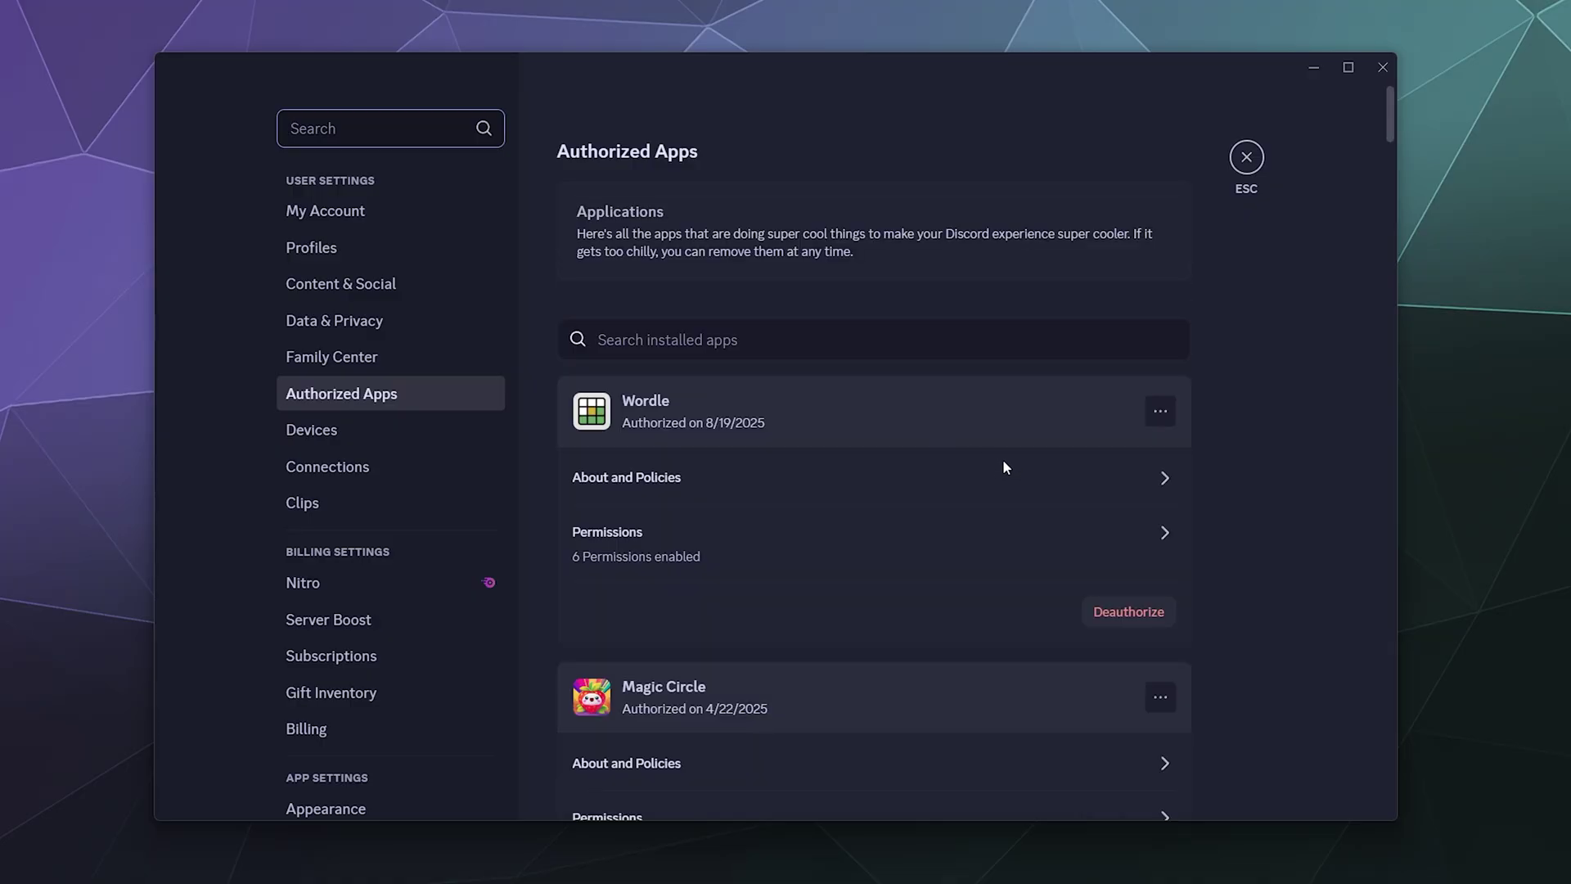
scroll(990, 463, "down", 4)
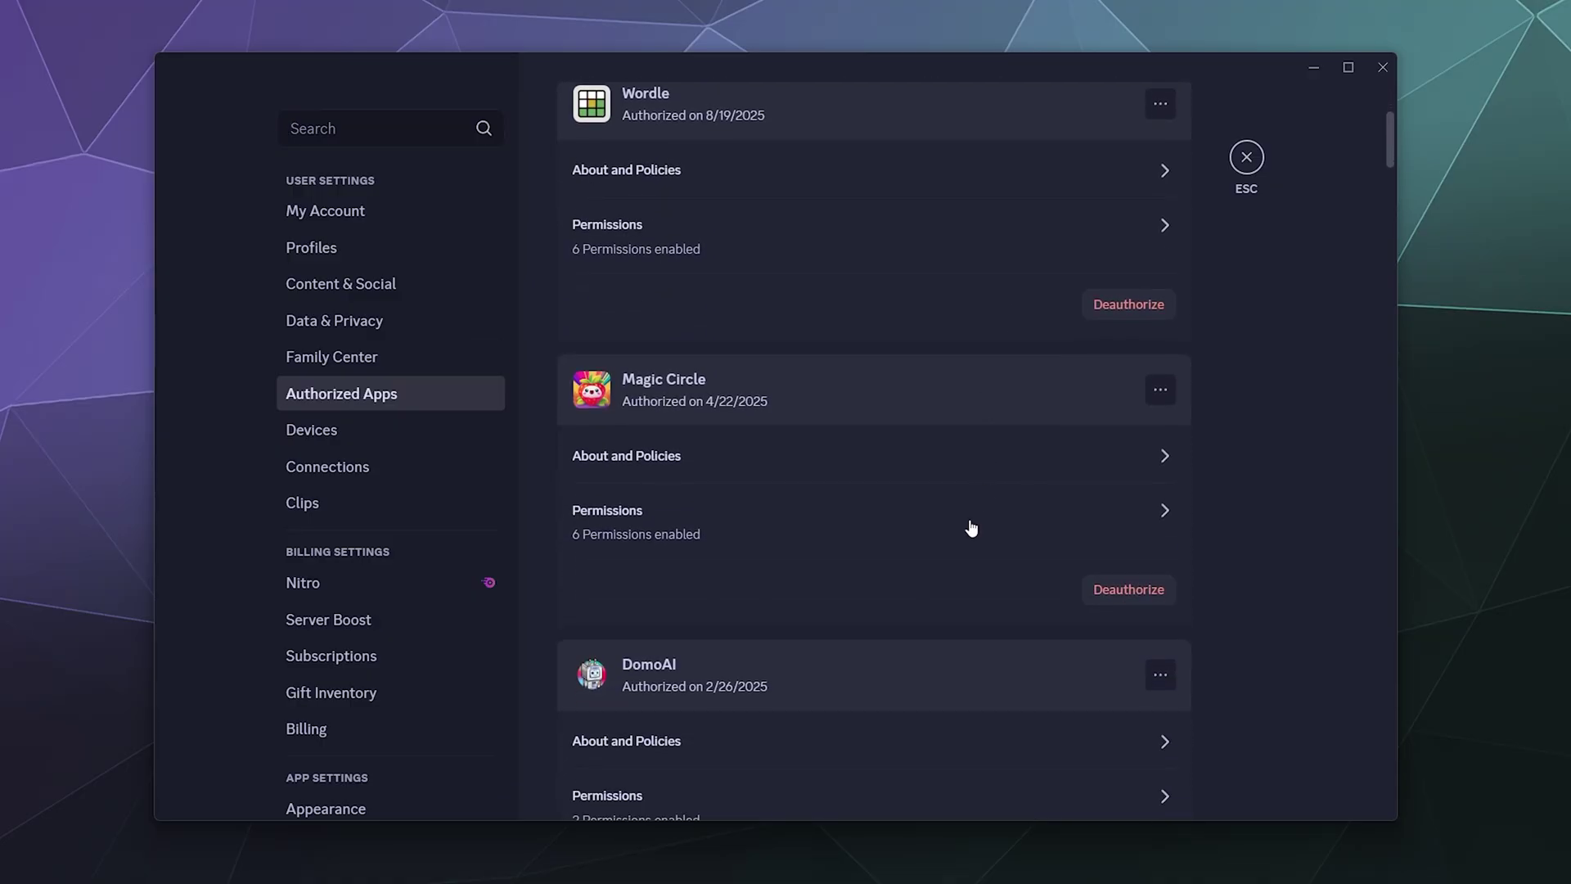
left_click(972, 528)
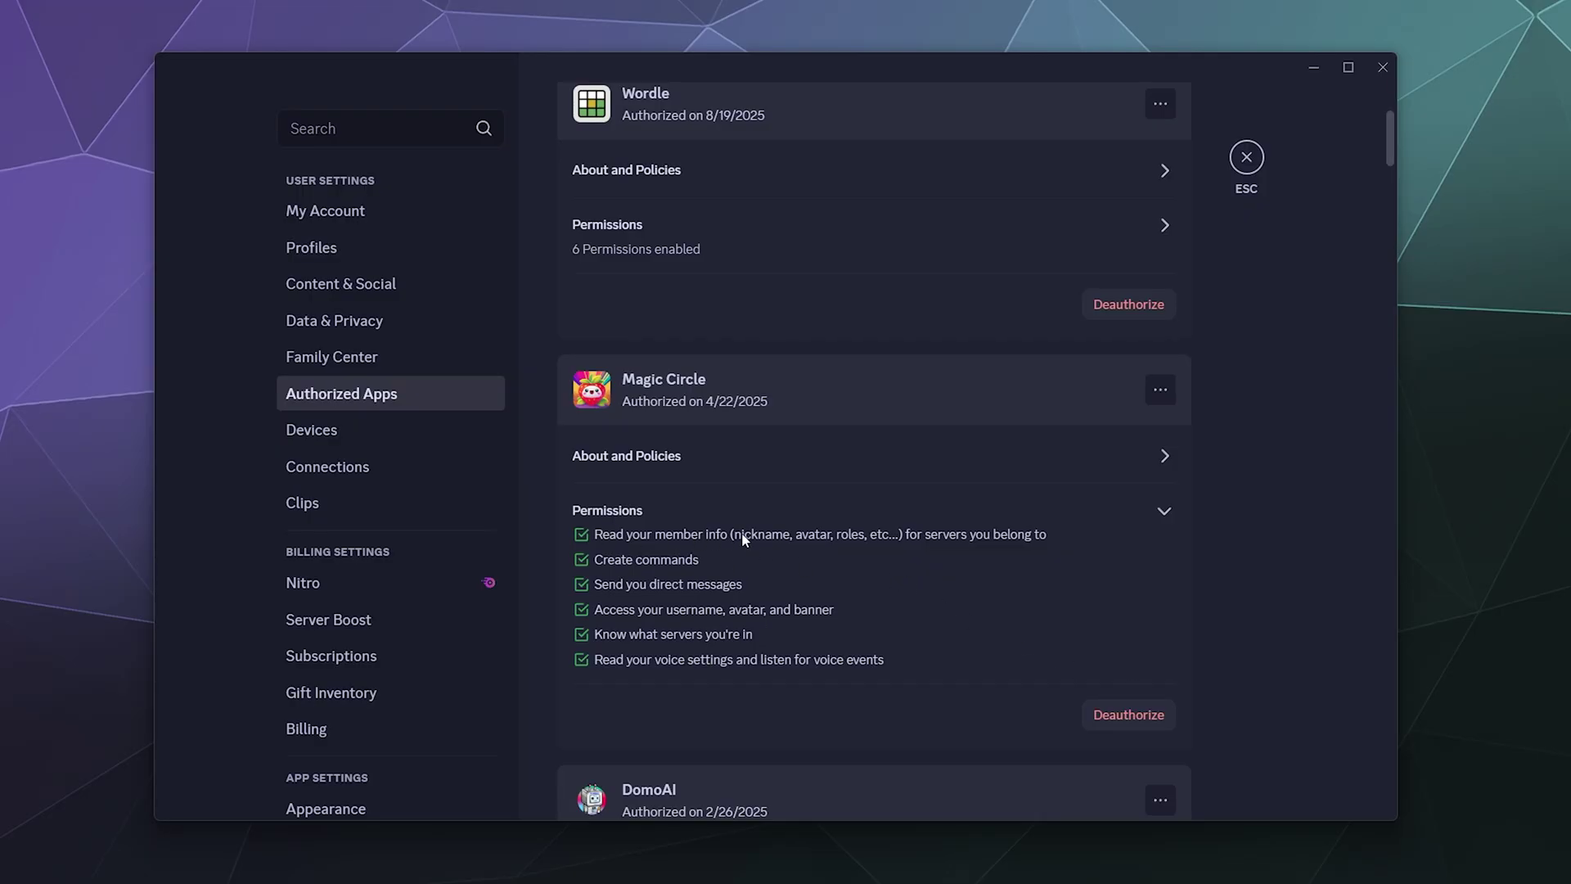
left_click(1160, 716)
left_click(919, 480)
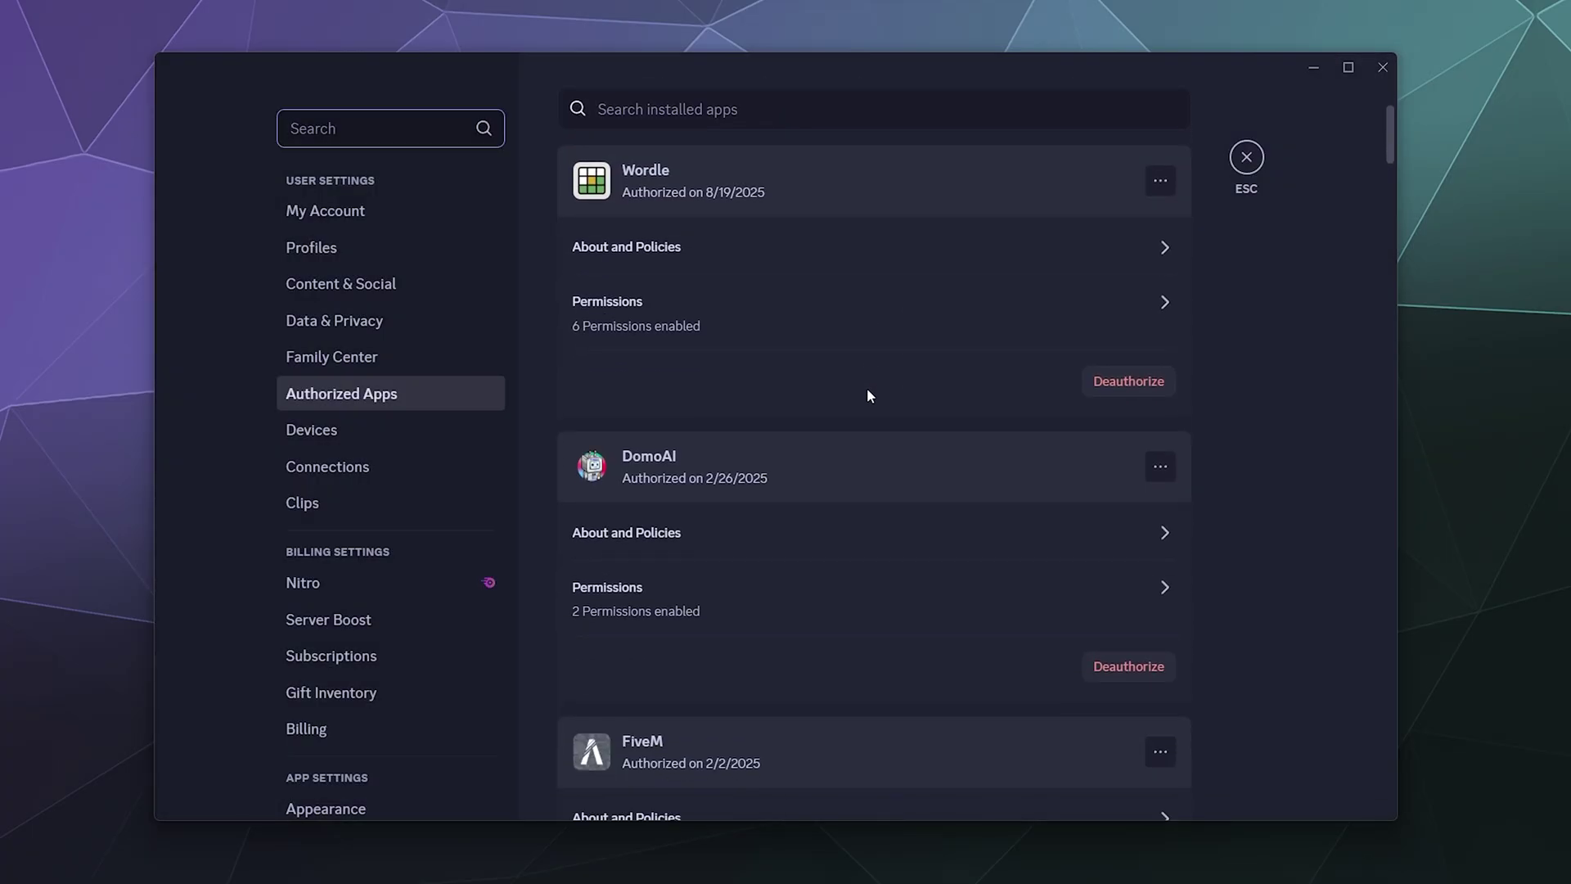
Step: Deauthorize the DomoAI and FiveM apps, confirming the removal of each
scroll(890, 421, "down", 2)
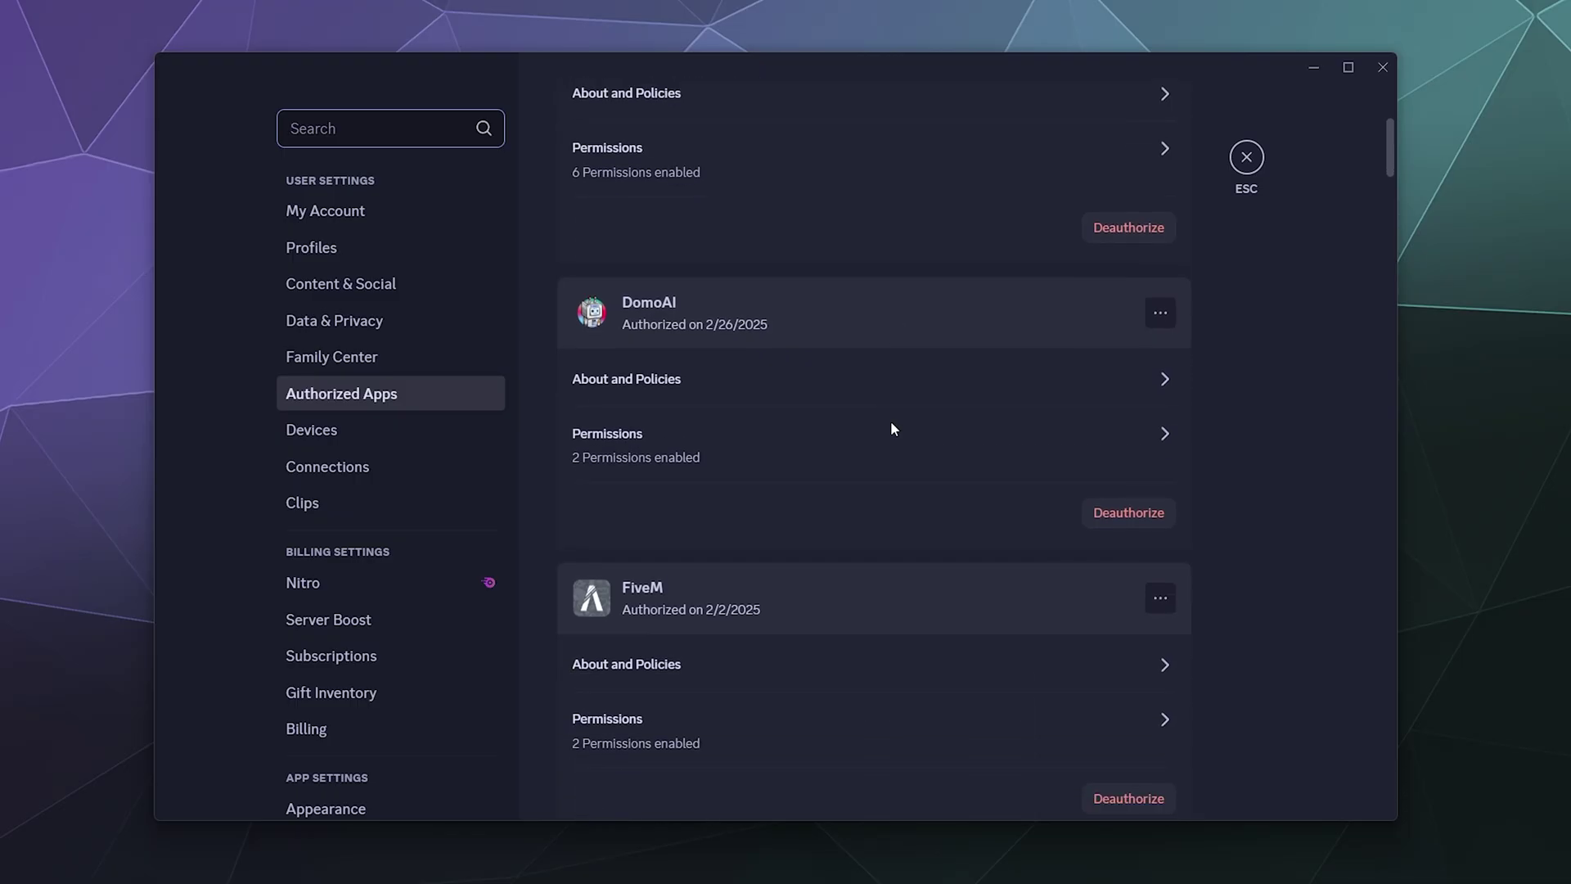
left_click(1103, 511)
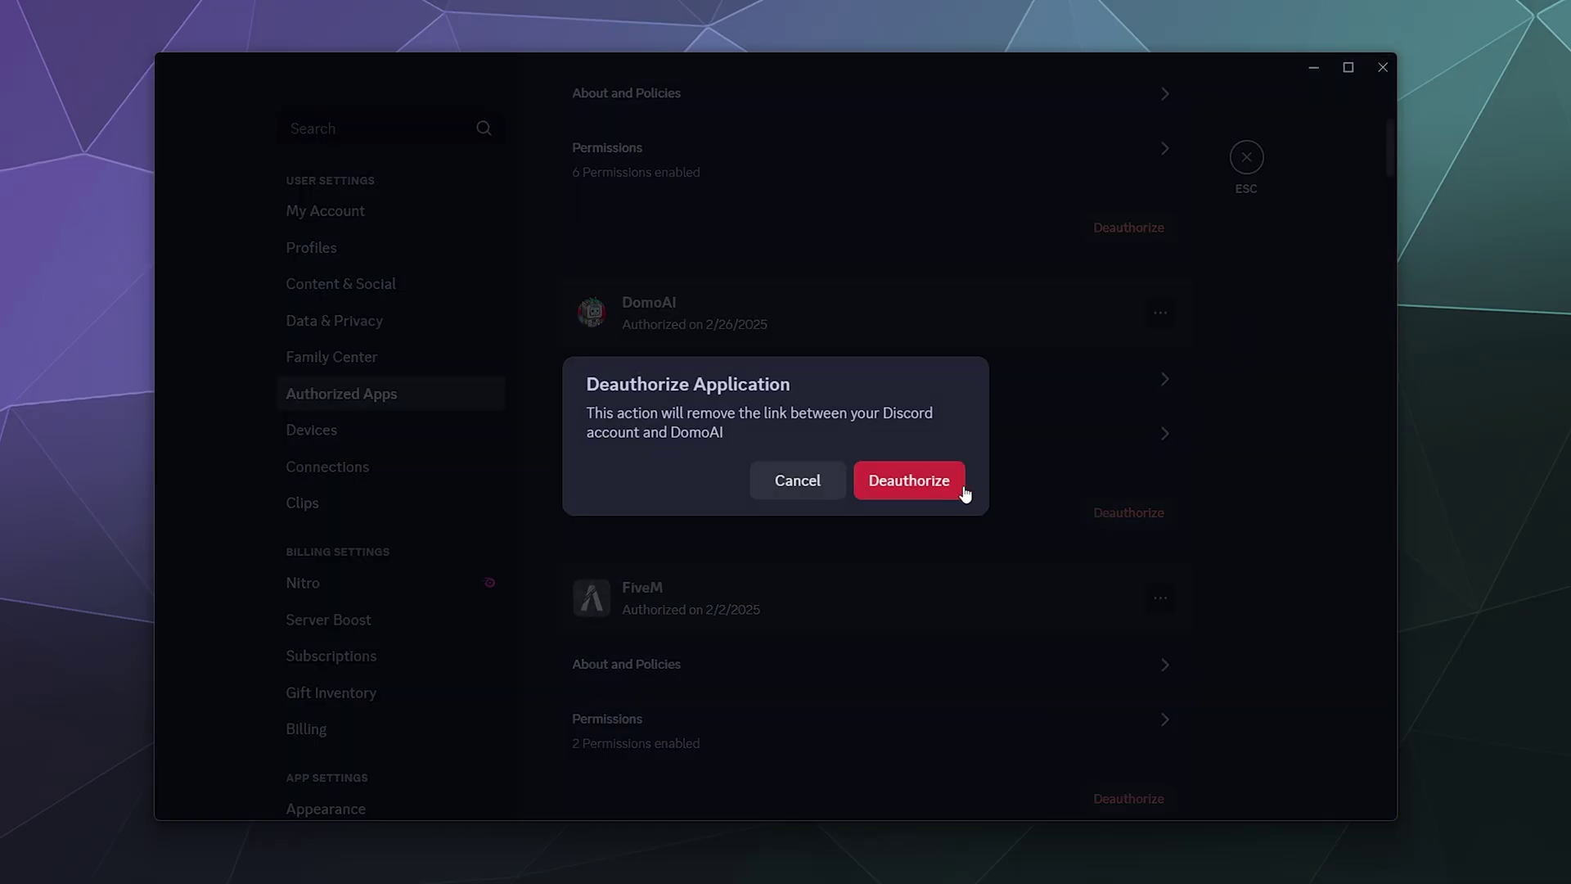
left_click(949, 485)
scroll(941, 487, "down", 3)
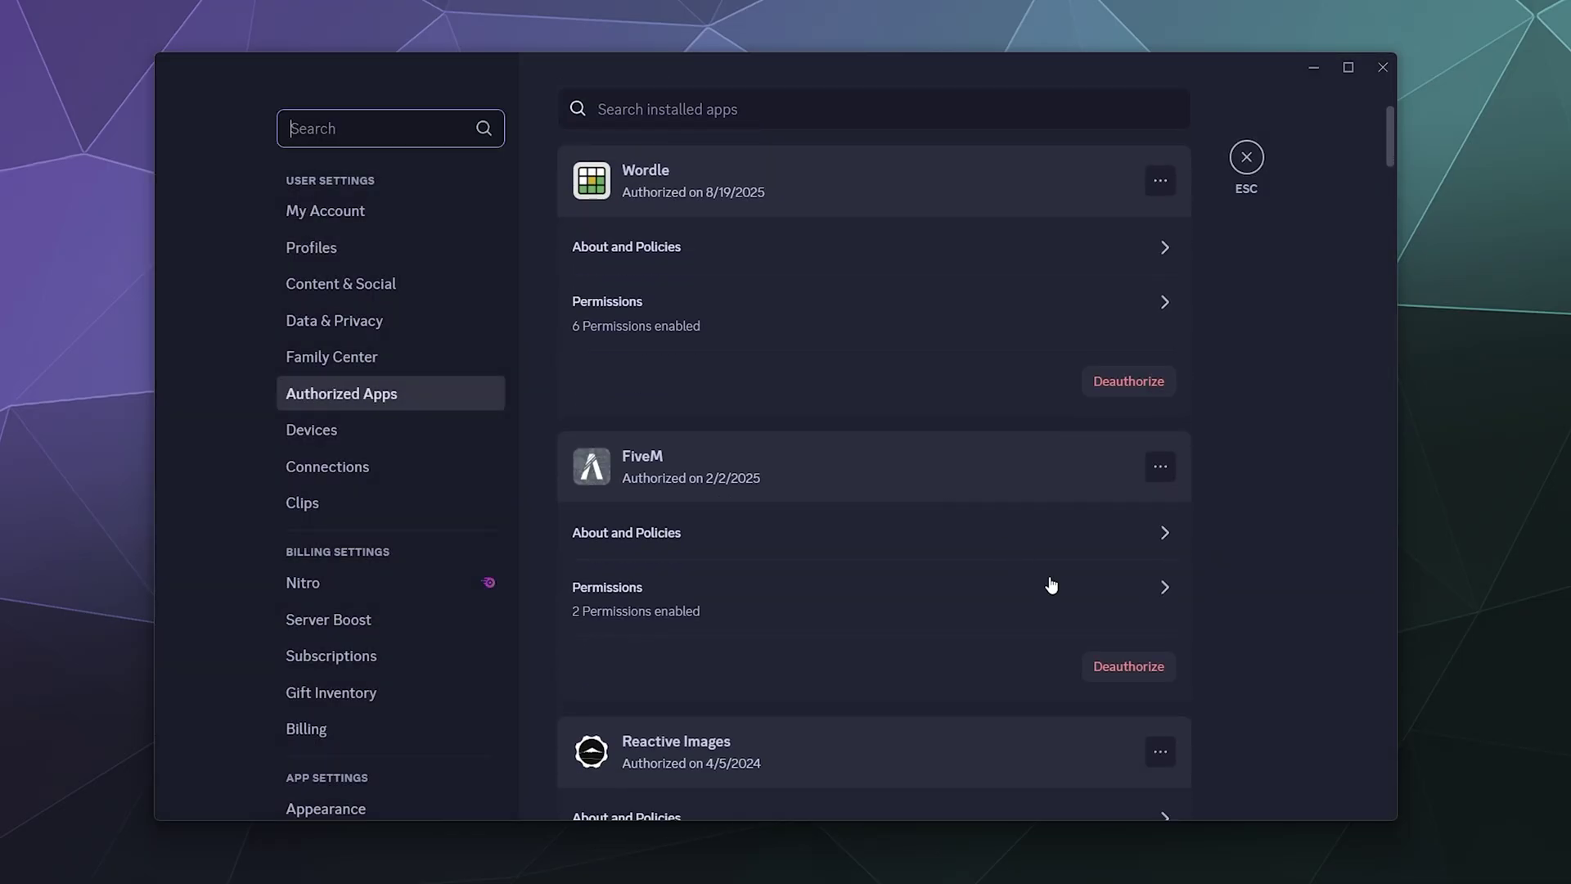
left_click(1106, 663)
left_click(936, 497)
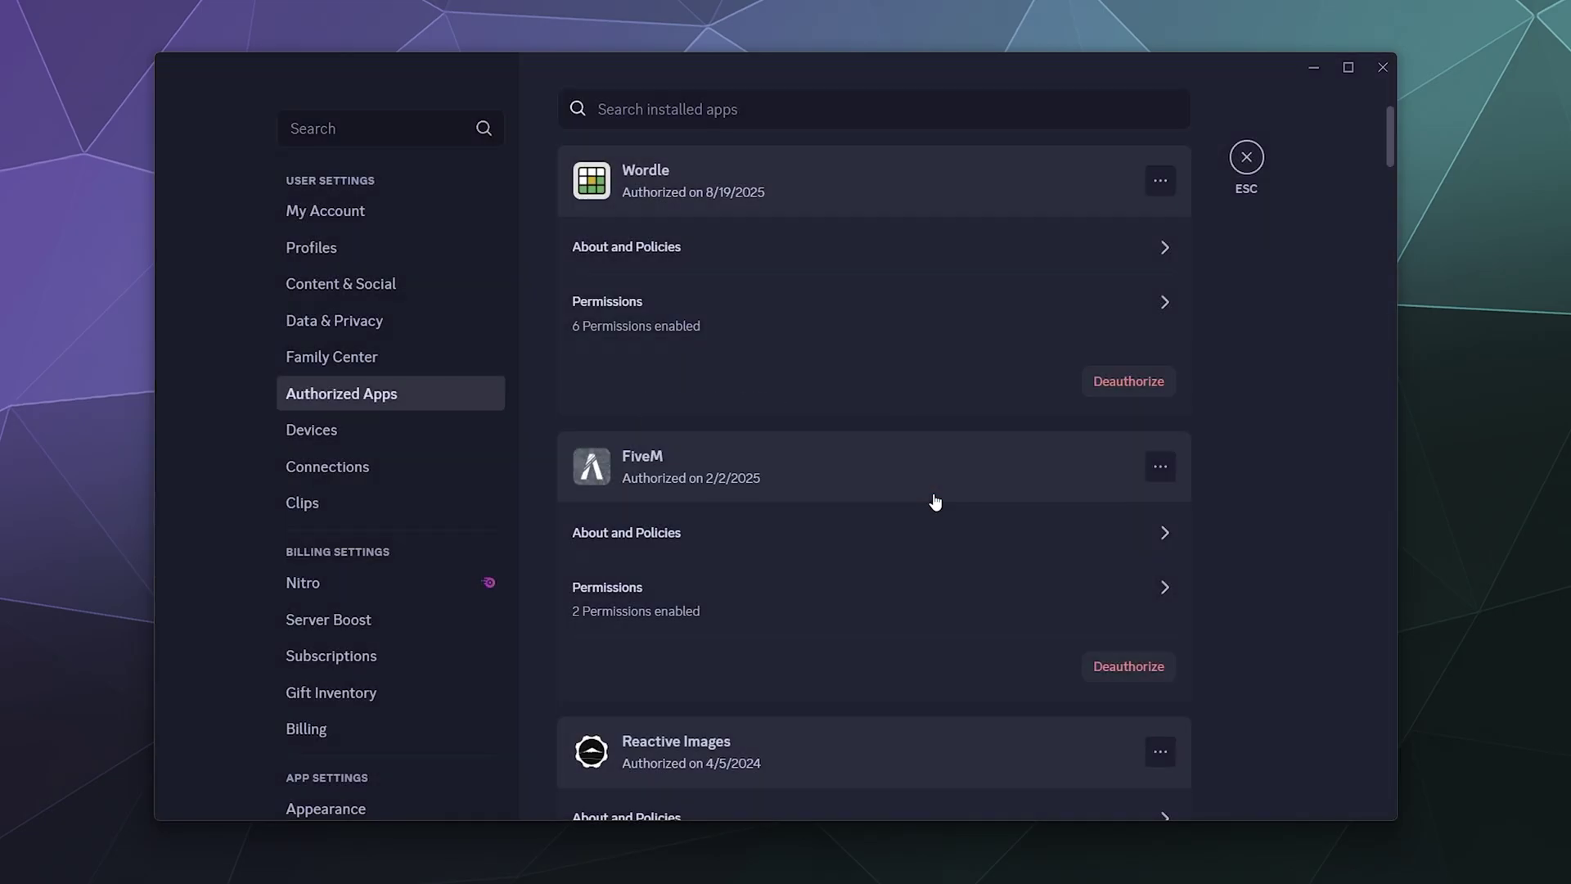
Step: Deauthorize the Reactive Images and Whiteboard apps, confirming the removal of each
scroll(927, 467, "down", 4)
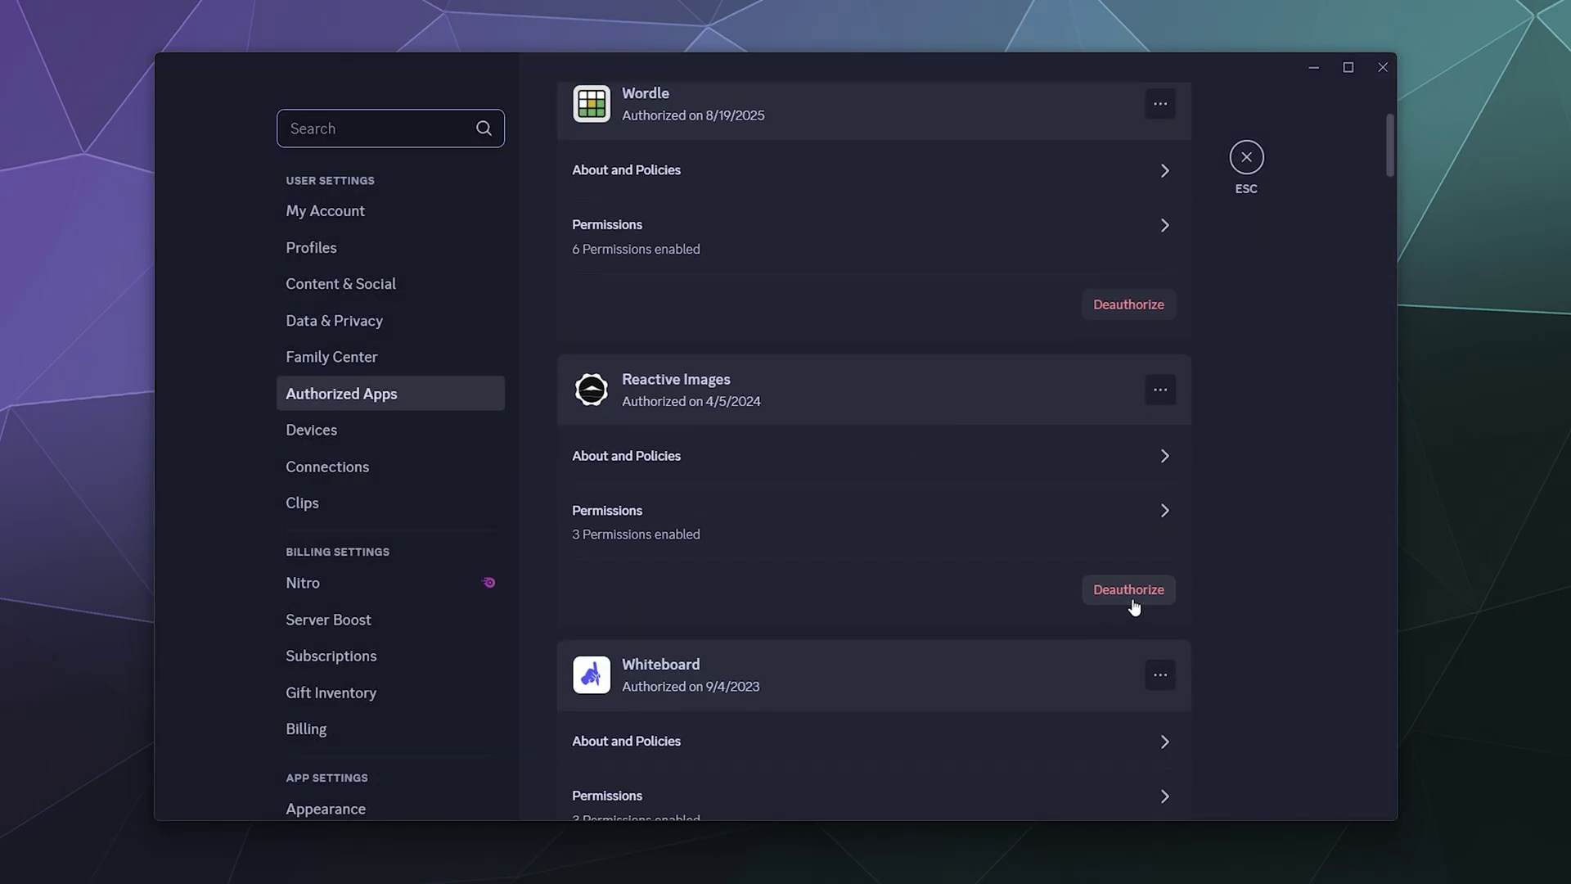
left_click(1132, 604)
left_click(921, 489)
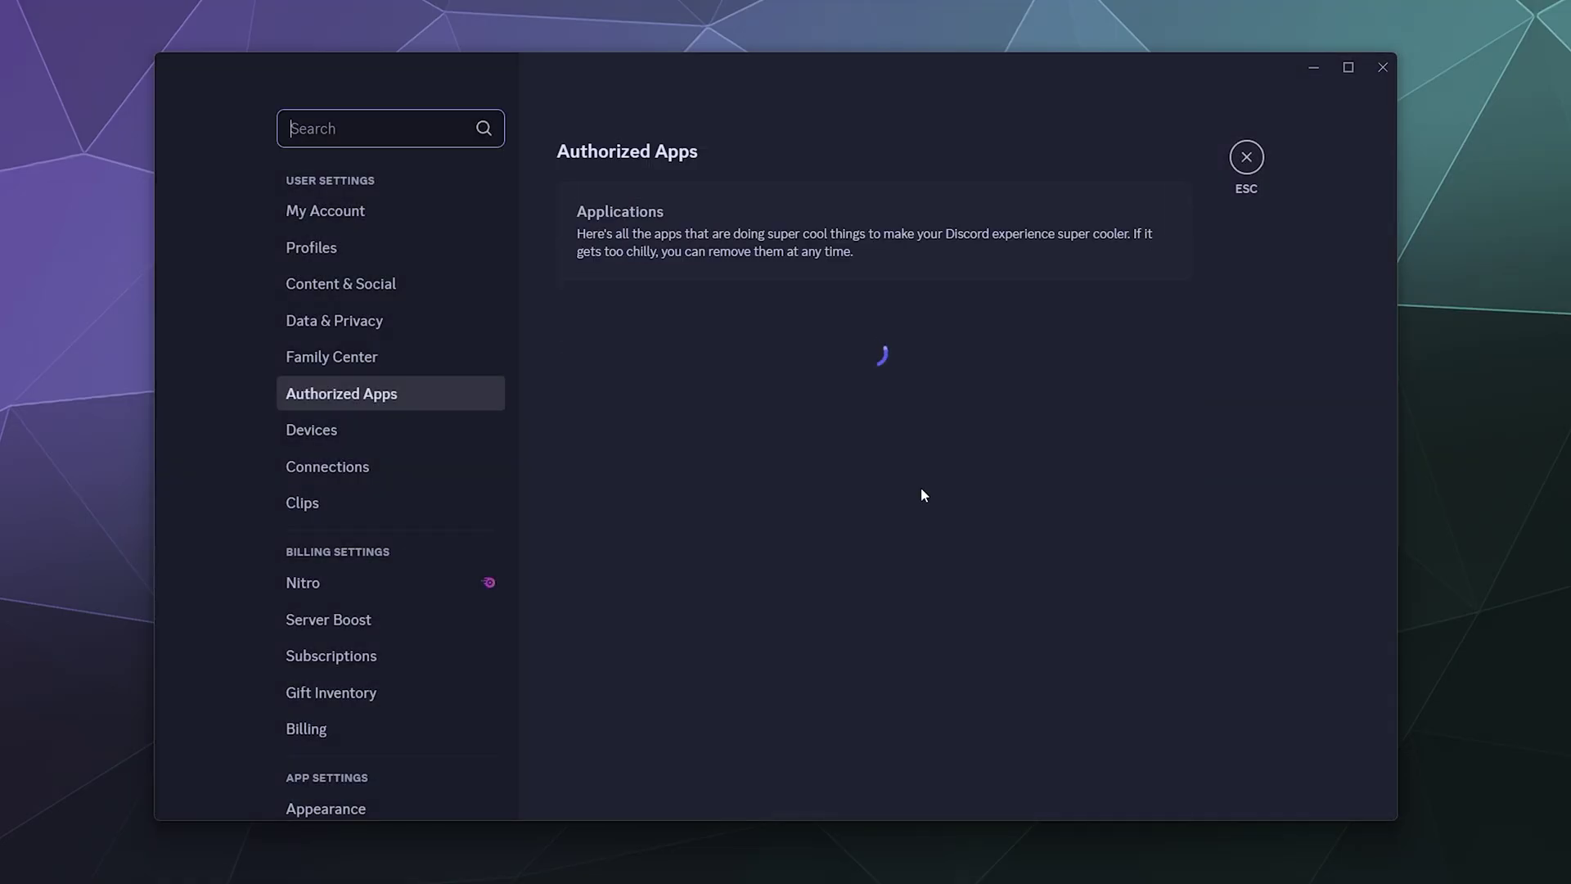
scroll(989, 529, "down", 3)
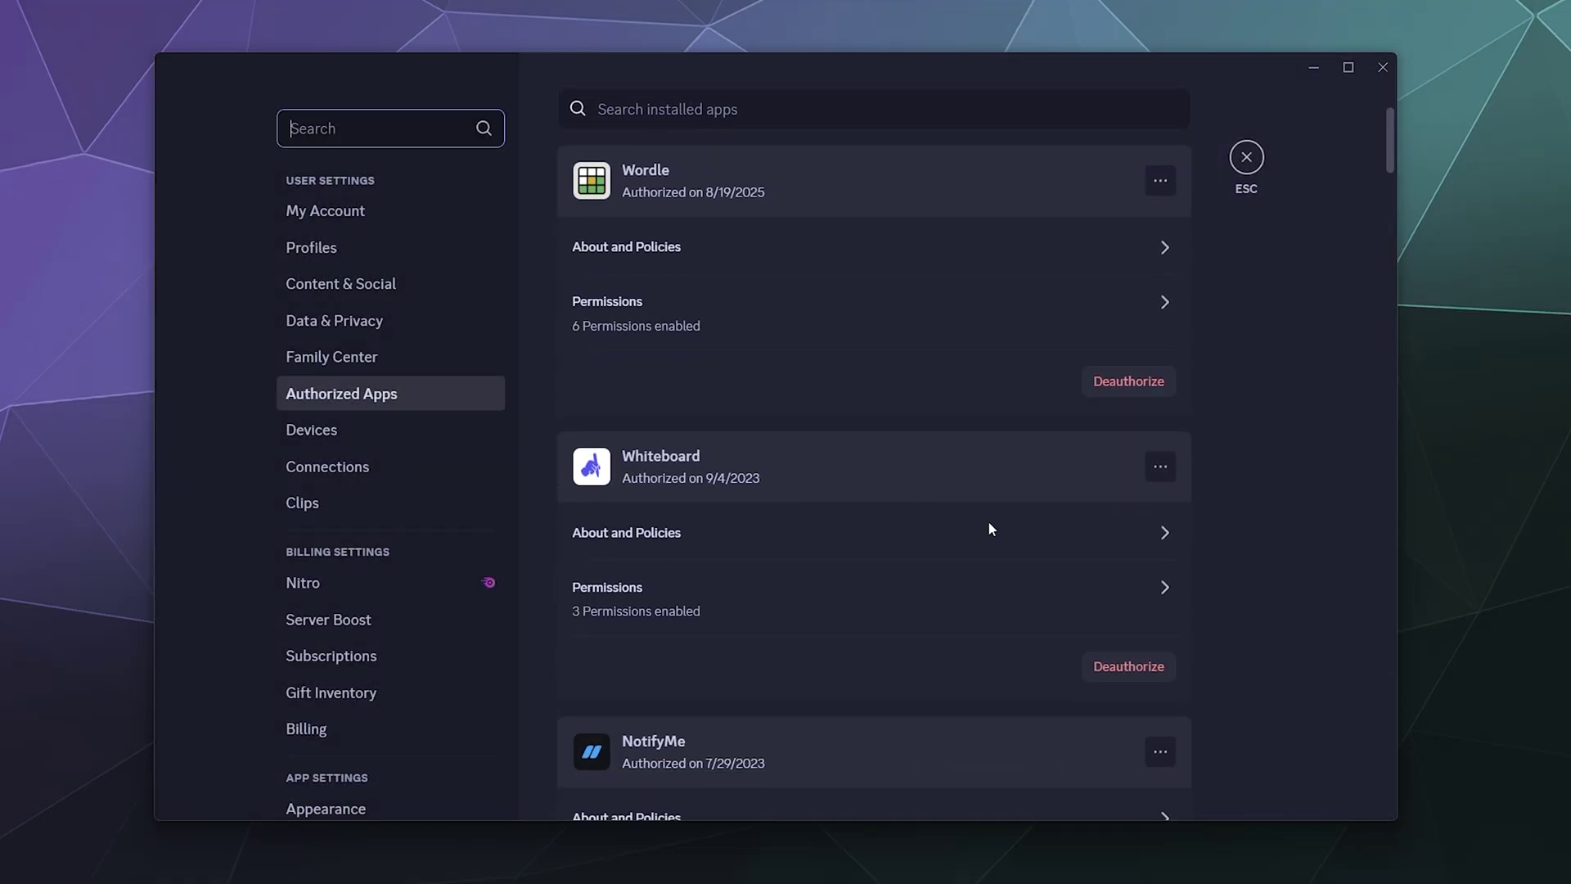
left_click(1106, 673)
left_click(926, 491)
Step: Leave NotifyMe authorized and deauthorize the Groot and Top.gg apps below it
scroll(926, 491, "down", 5)
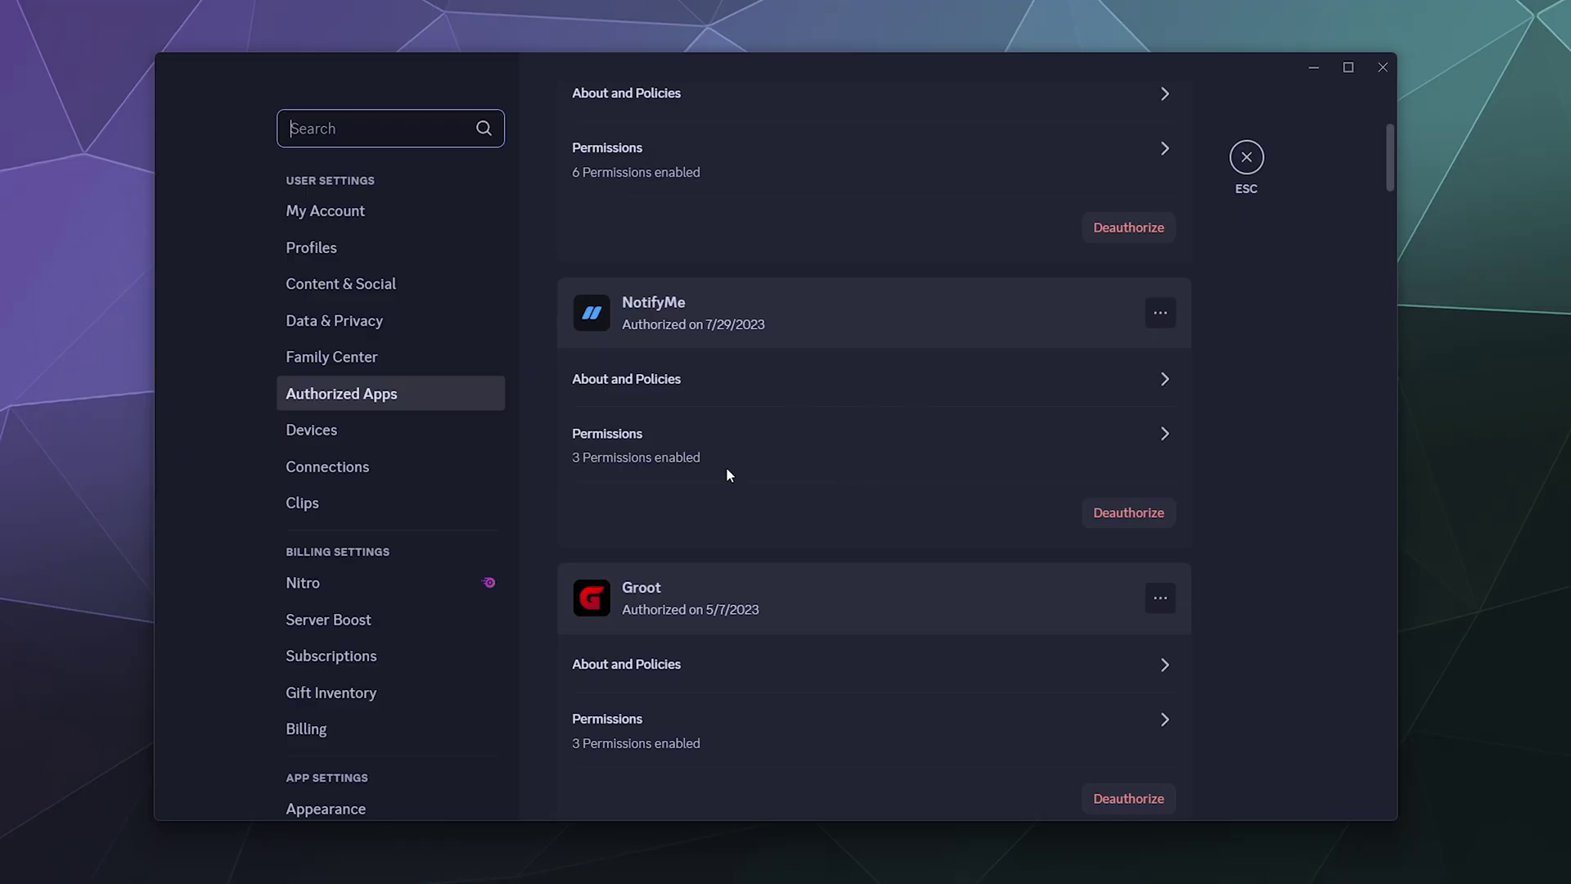
scroll(817, 508, "down", 4)
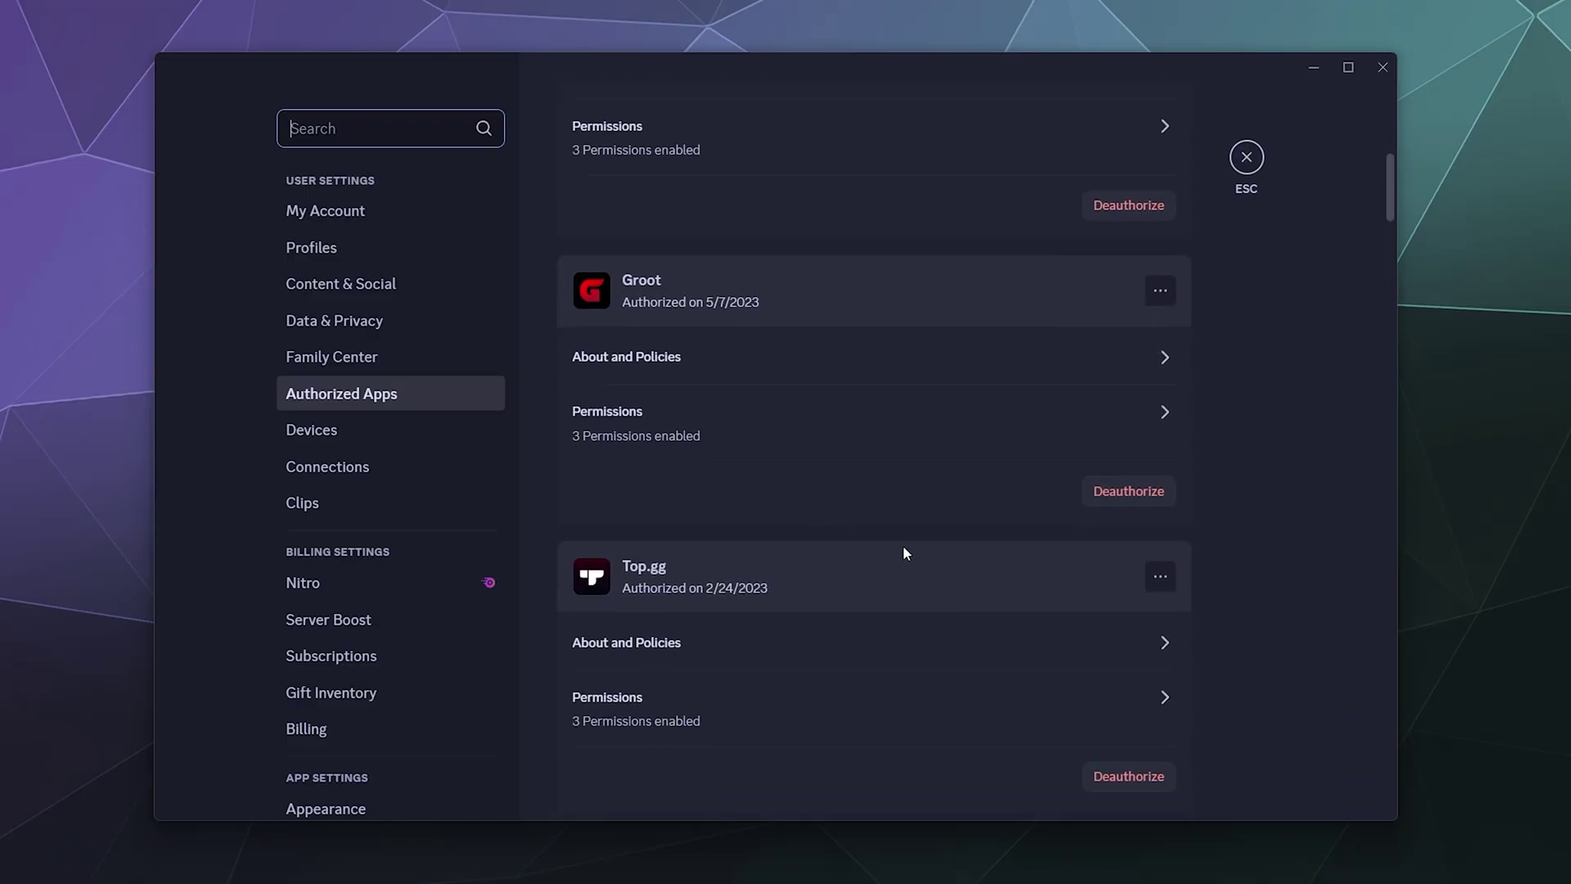
left_click(1117, 495)
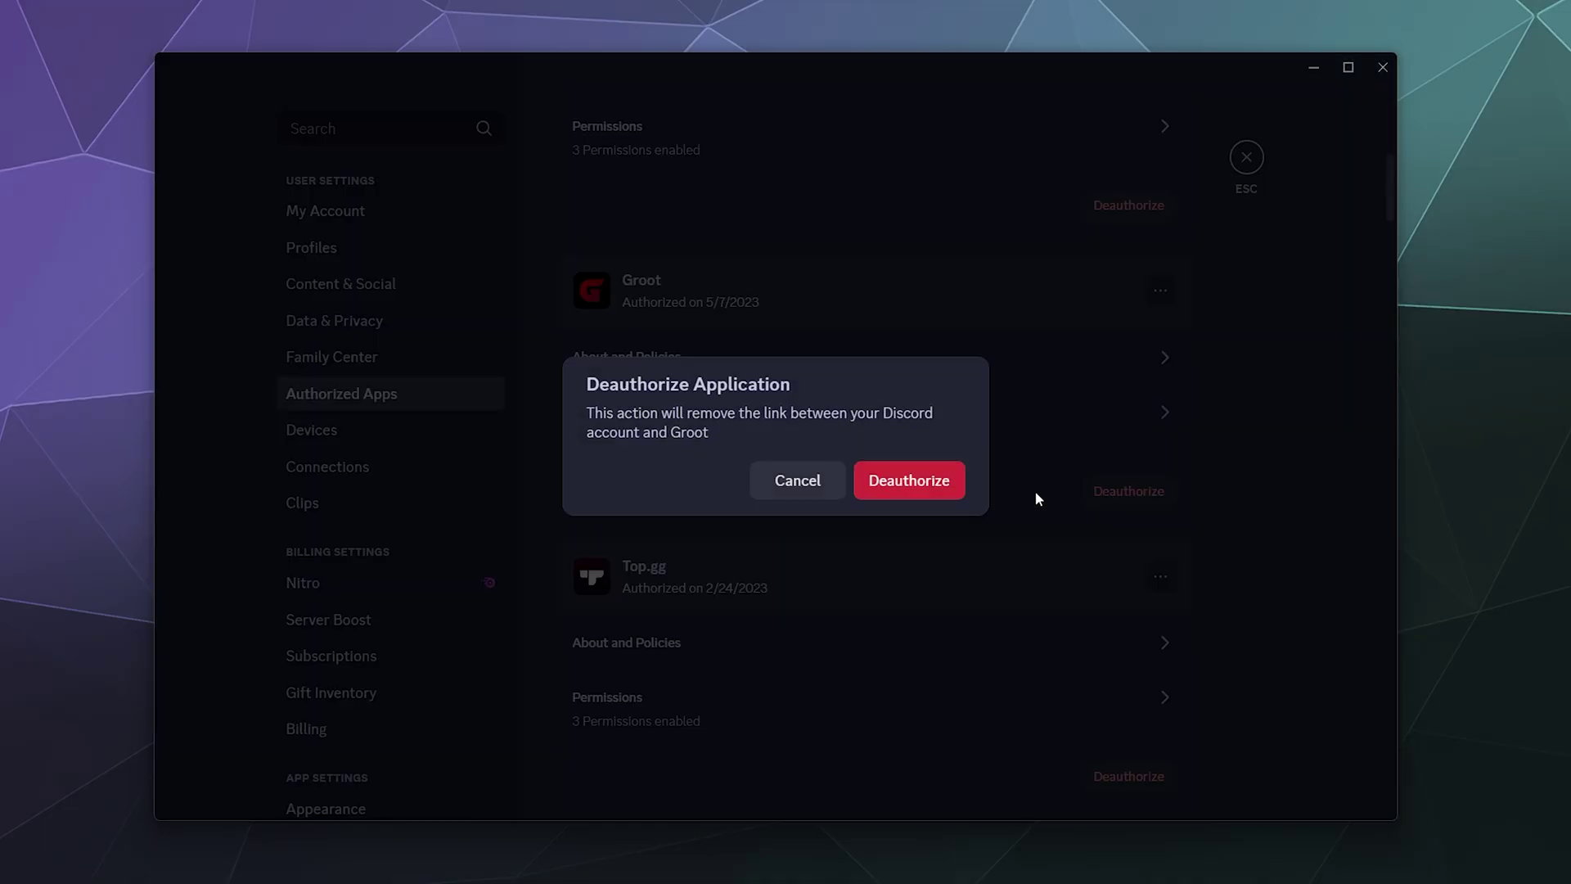
left_click(901, 483)
scroll(825, 483, "down", 7)
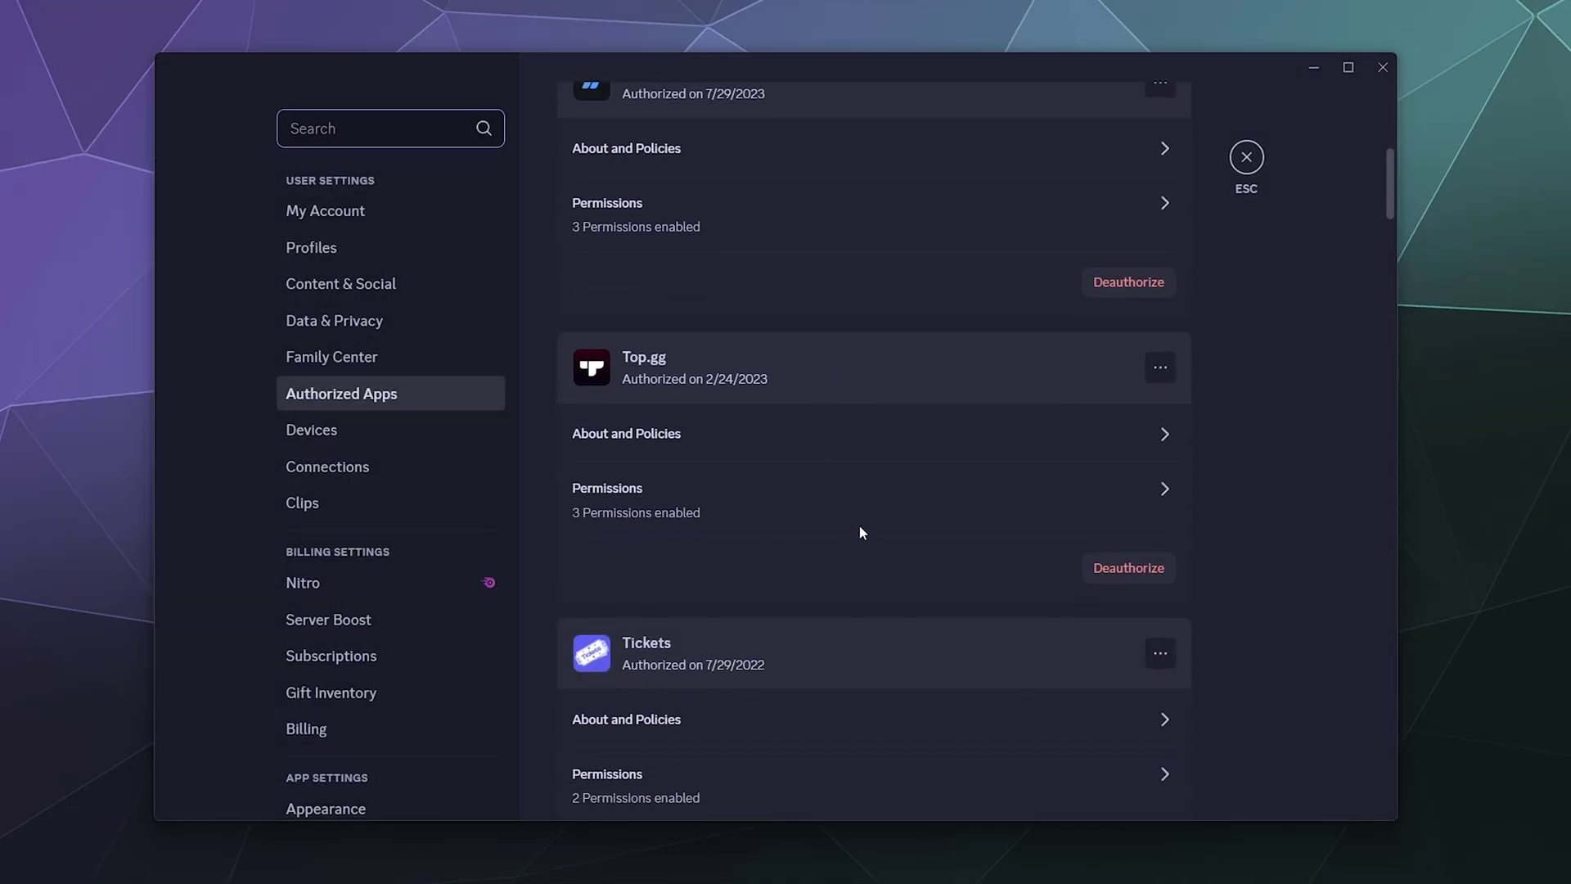
left_click(1112, 573)
left_click(903, 483)
Step: Deauthorize the Tickets and Translator apps, confirming the removal of each
scroll(874, 434, "down", 6)
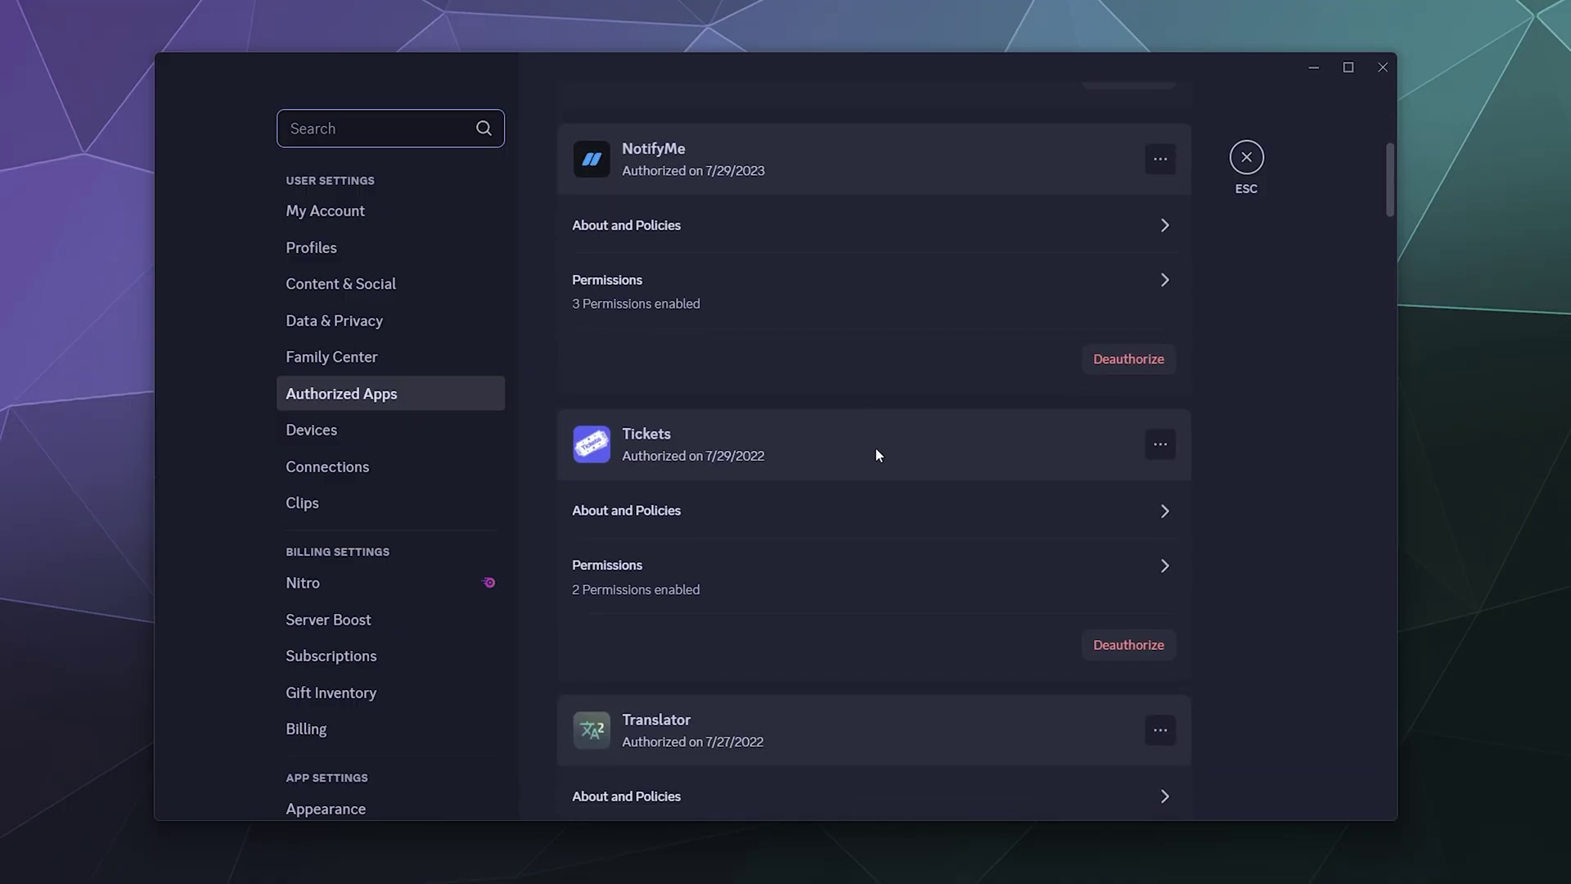
left_click(1117, 647)
left_click(901, 485)
scroll(862, 555, "down", 7)
left_click(1107, 645)
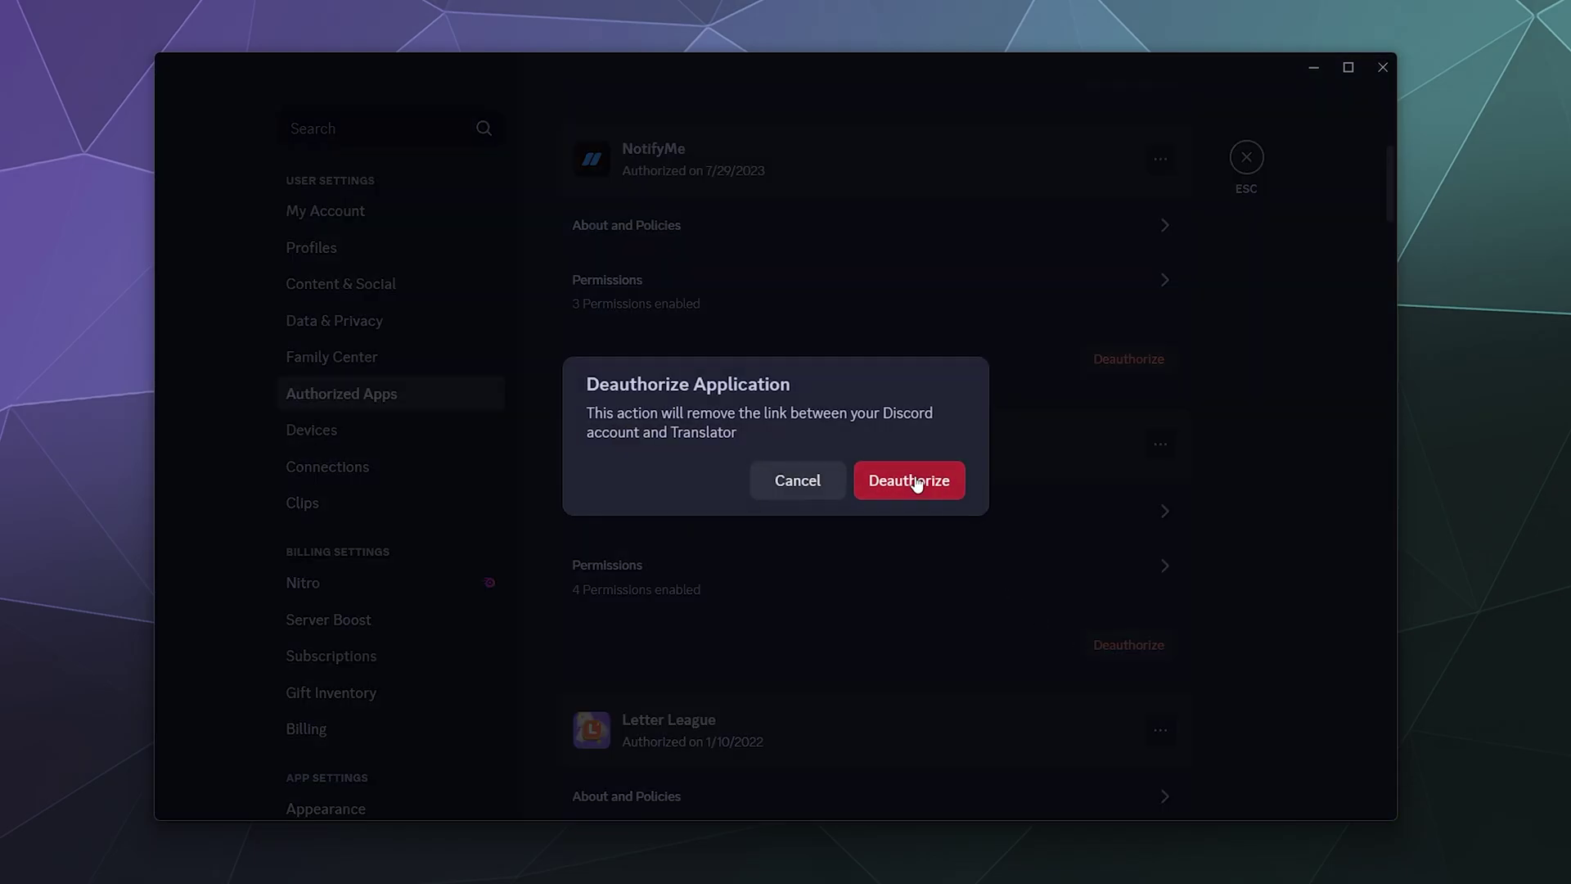
left_click(917, 483)
Step: Deauthorize the Letter League and Fishington.io apps, confirming the removal of each
scroll(933, 524, "down", 5)
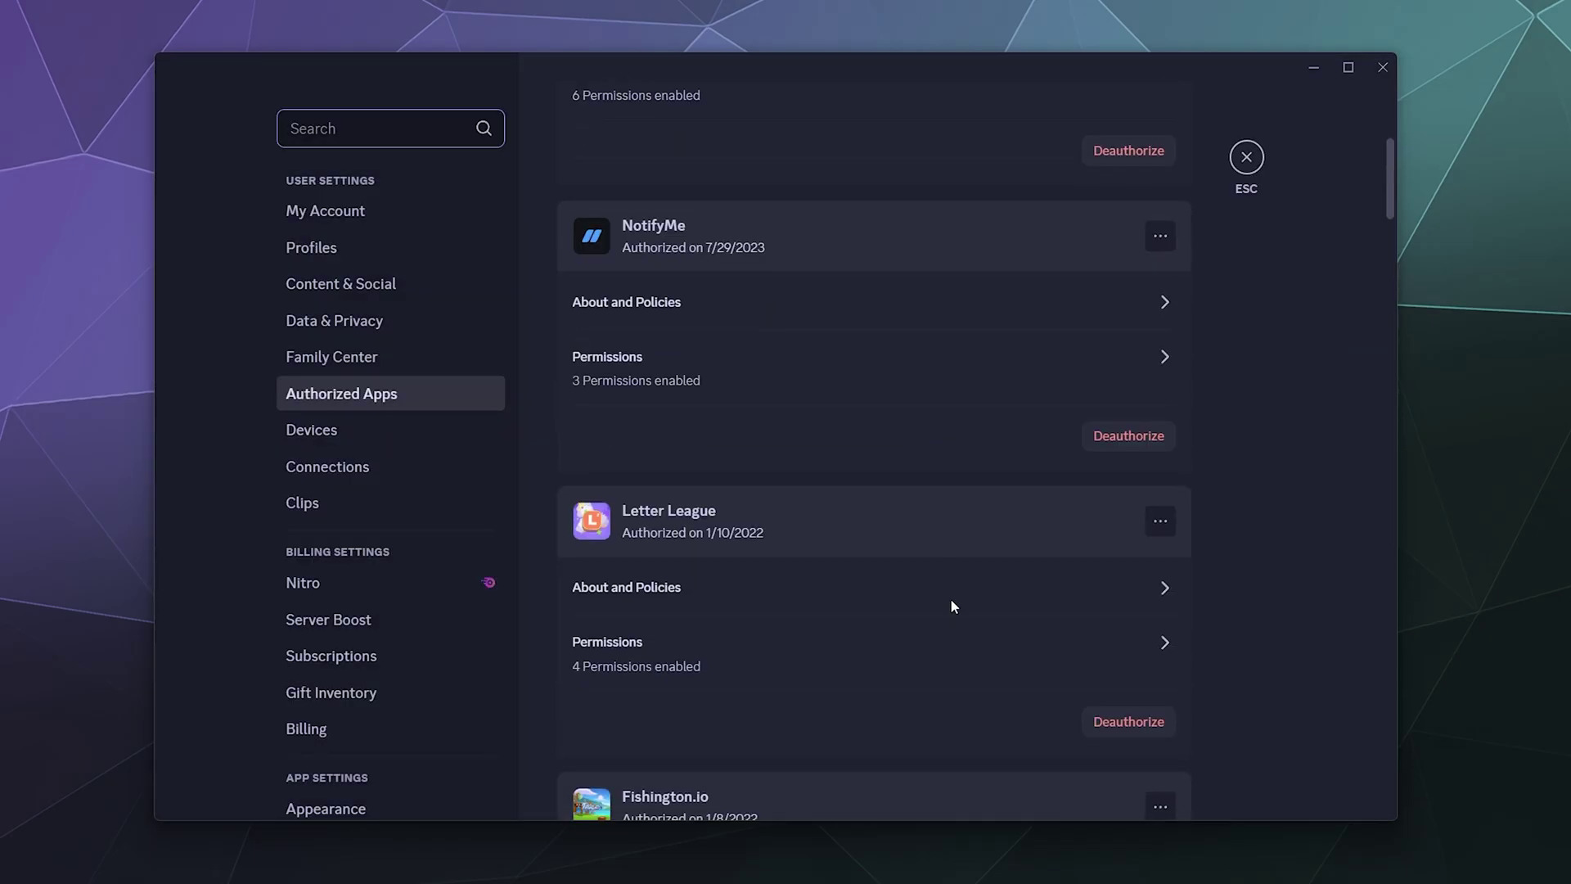
scroll(958, 610, "down", 2)
left_click(1127, 568)
left_click(910, 481)
scroll(1020, 563, "down", 6)
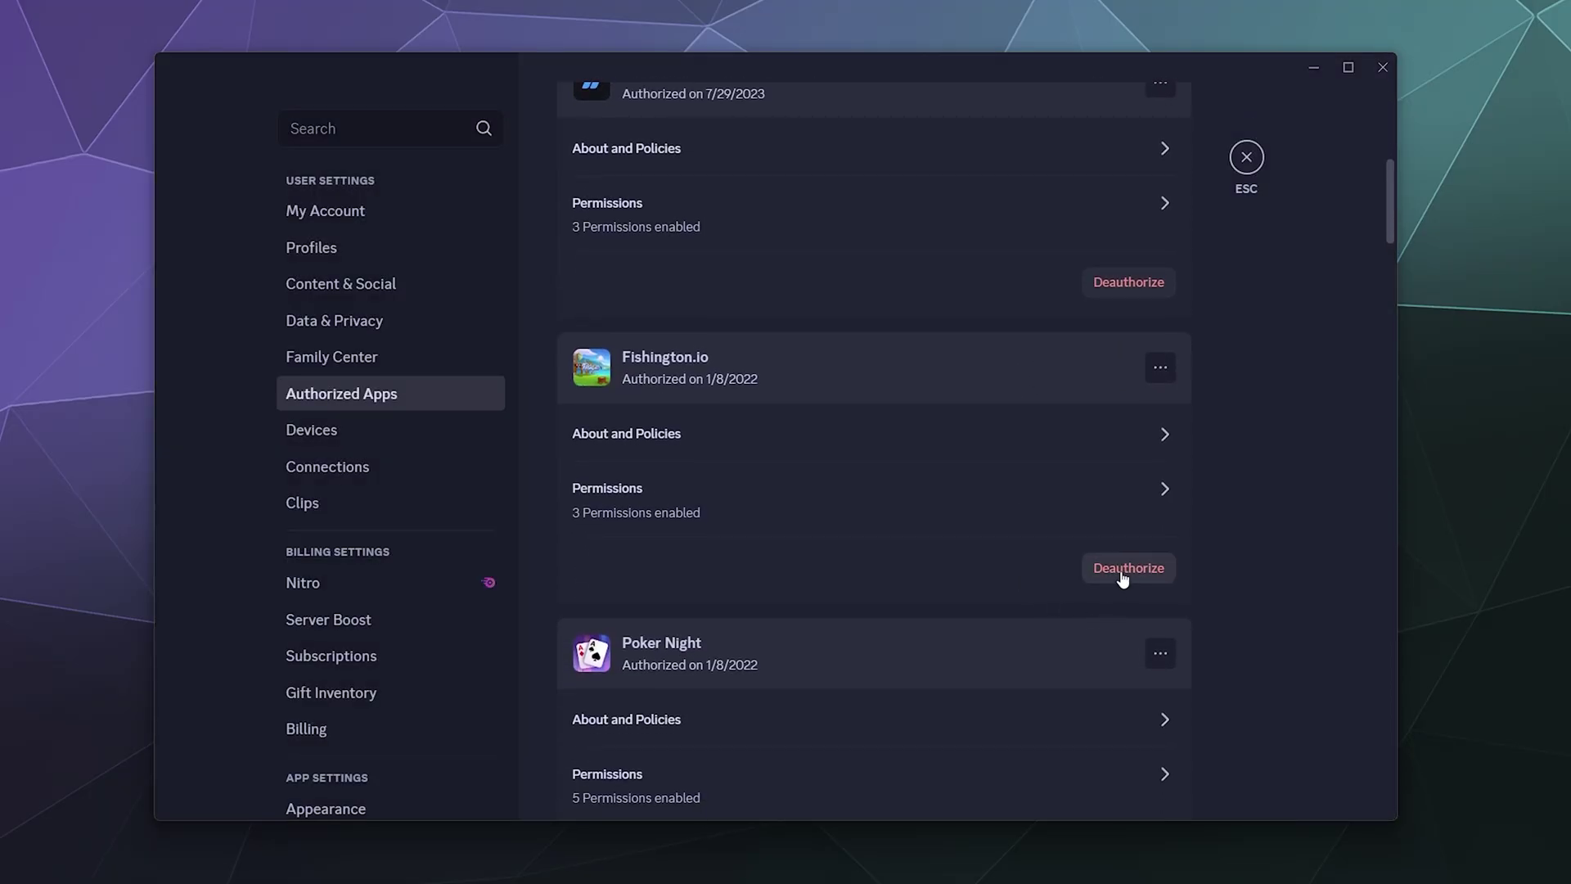
left_click(1123, 573)
left_click(954, 487)
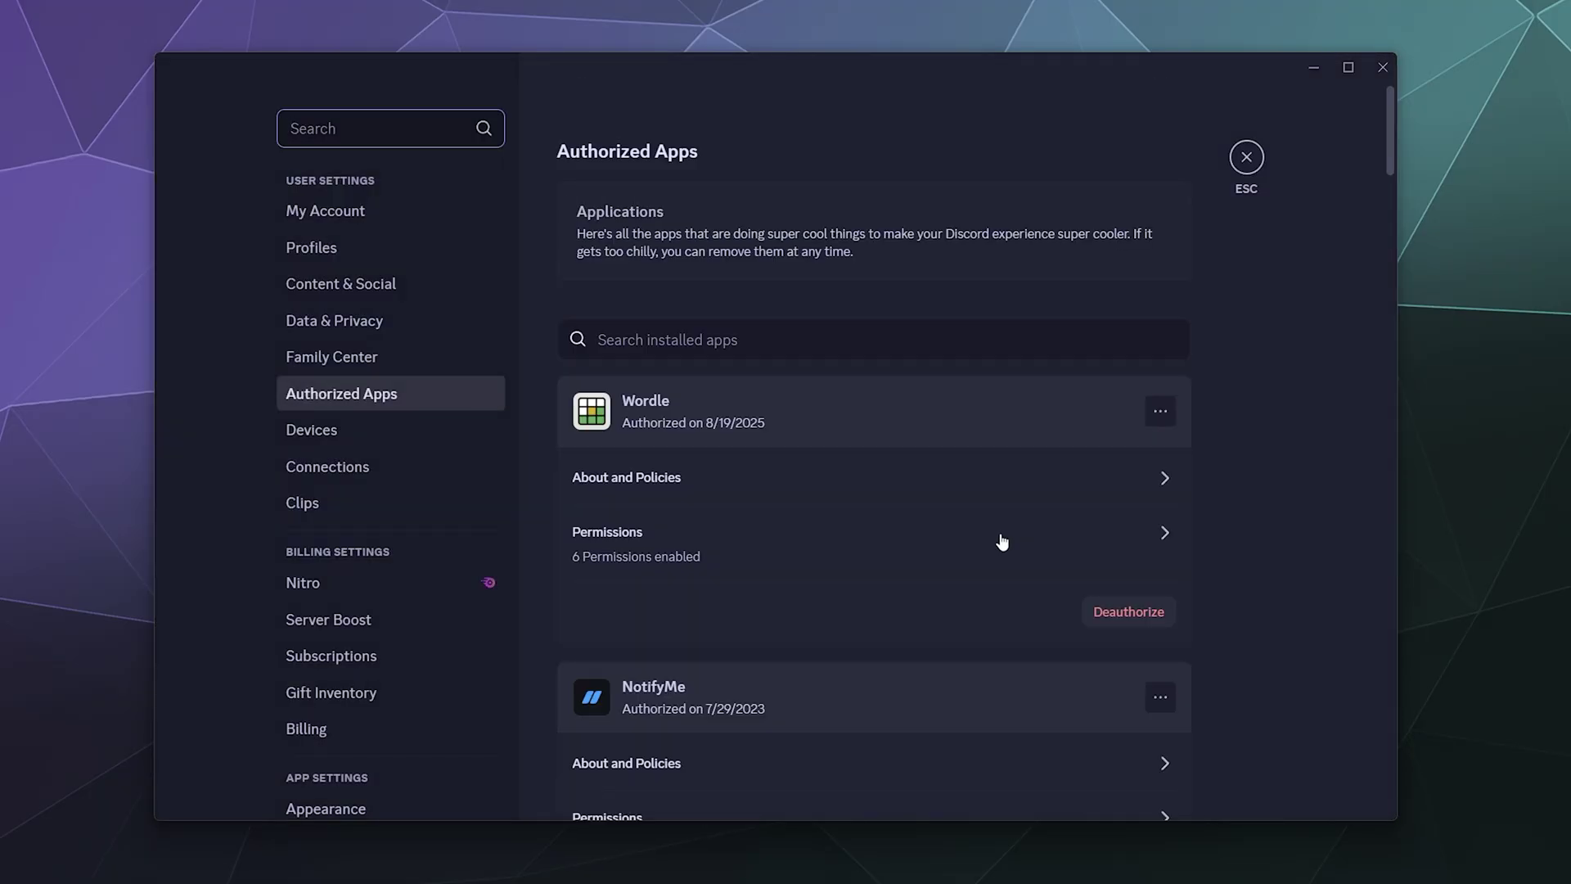
Step: Deauthorize the Poker Night and Discord Bots apps, confirming the removal of each
scroll(1004, 545, "down", 5)
left_click(1127, 724)
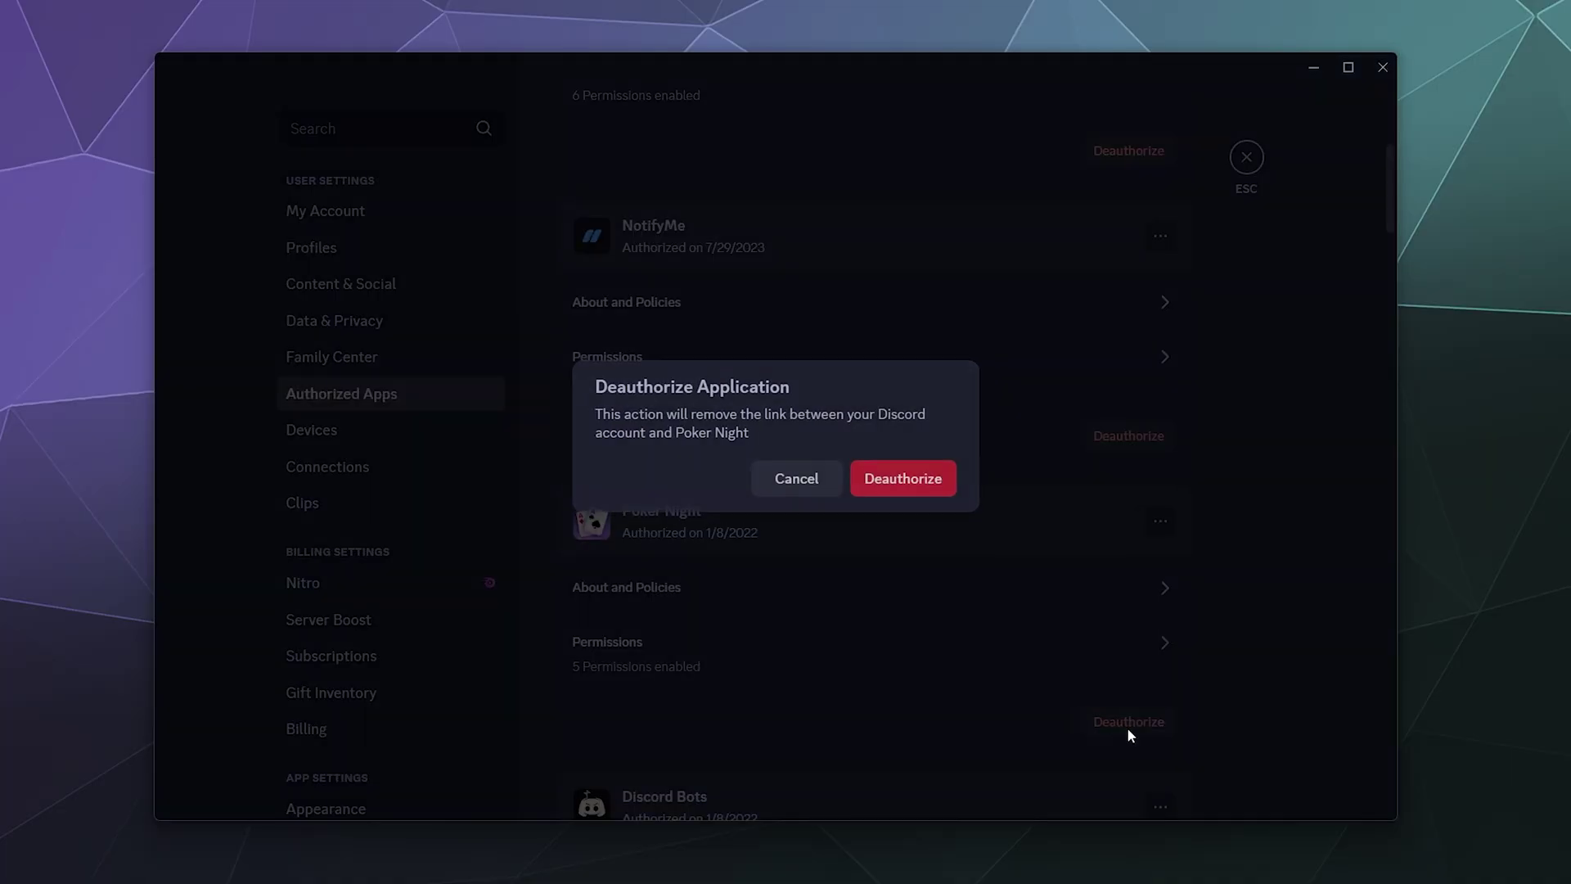
left_click(917, 485)
scroll(915, 499, "down", 3)
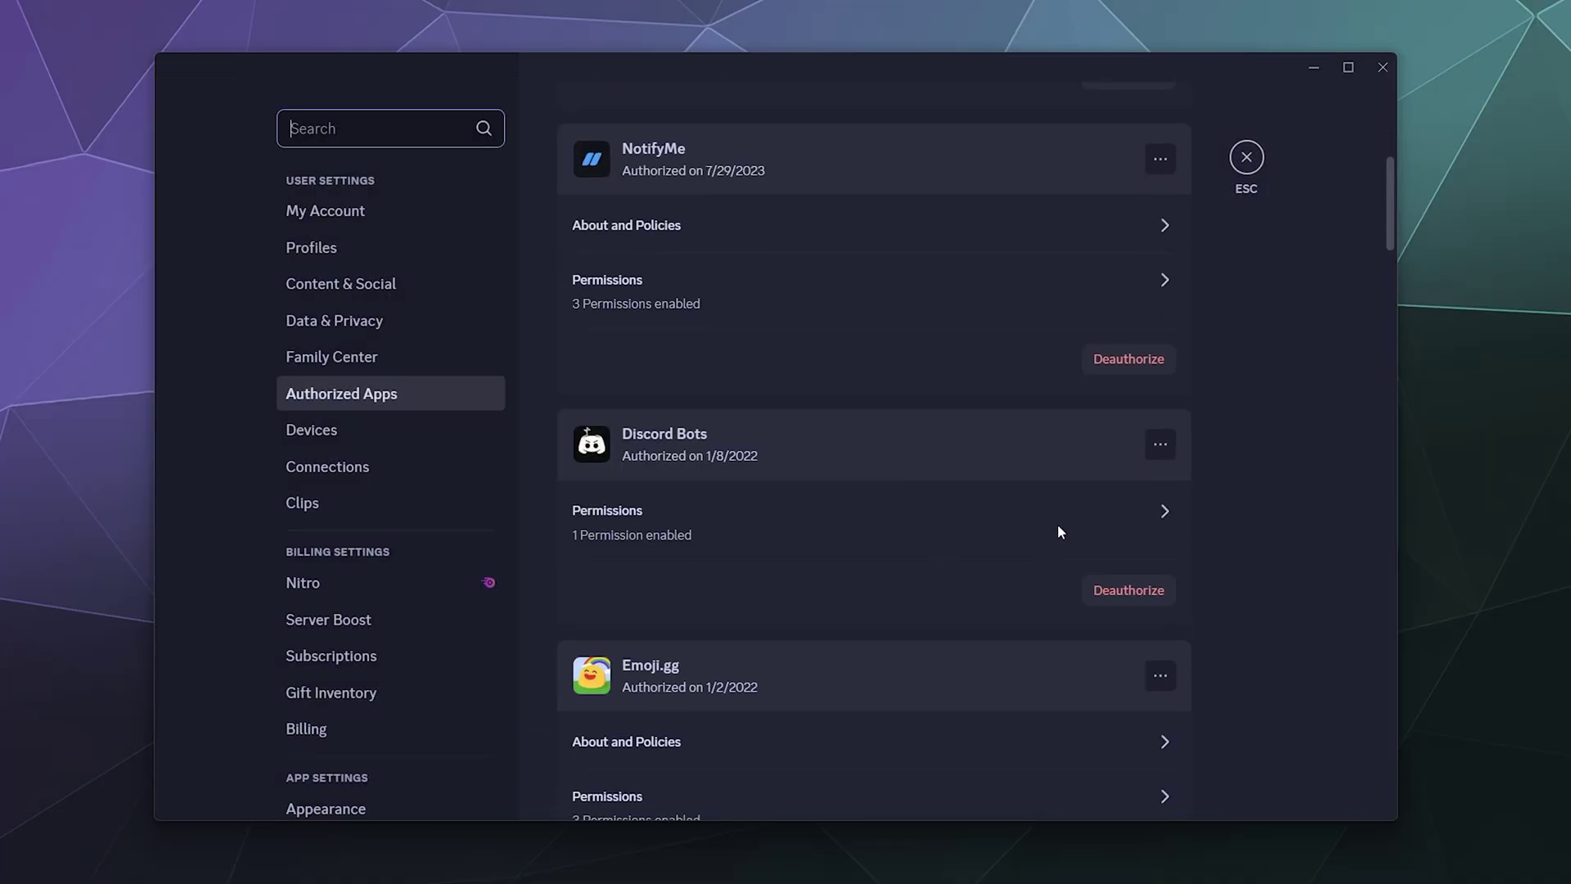
left_click(1092, 590)
left_click(933, 488)
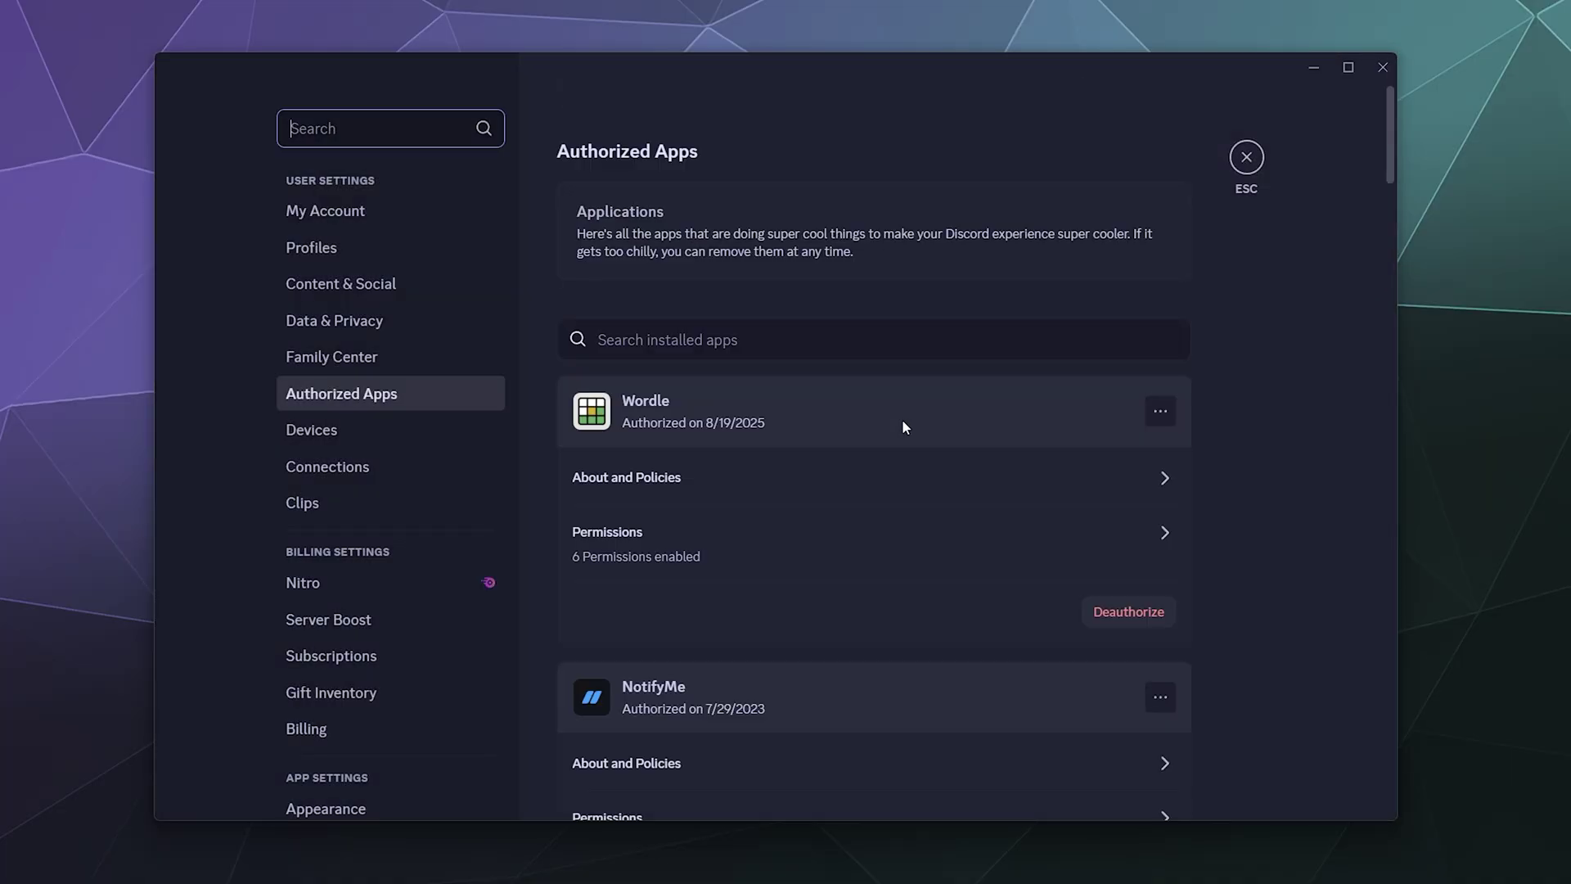
scroll(904, 426, "down", 4)
scroll(950, 481, "up", 4)
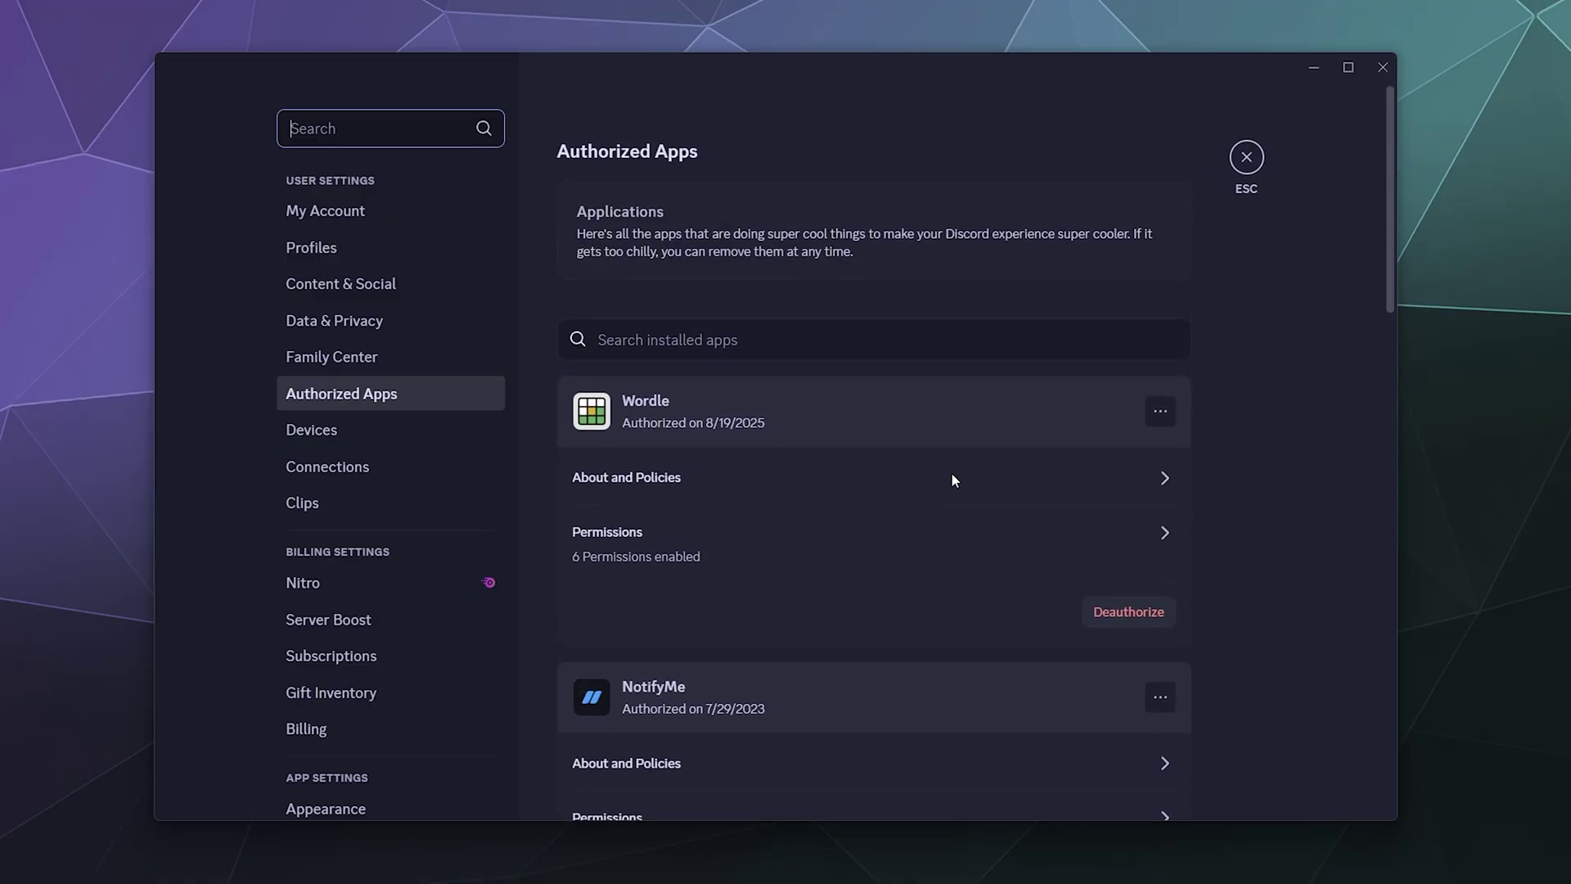